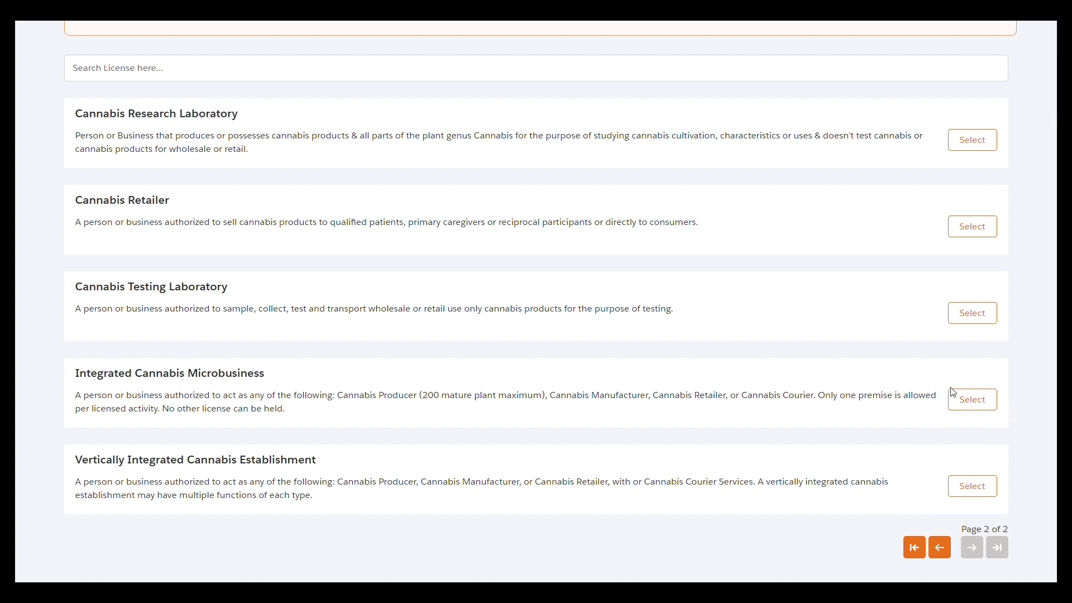
- Select the Integrated Cannabis Microbusiness license to open its application
click(972, 400)
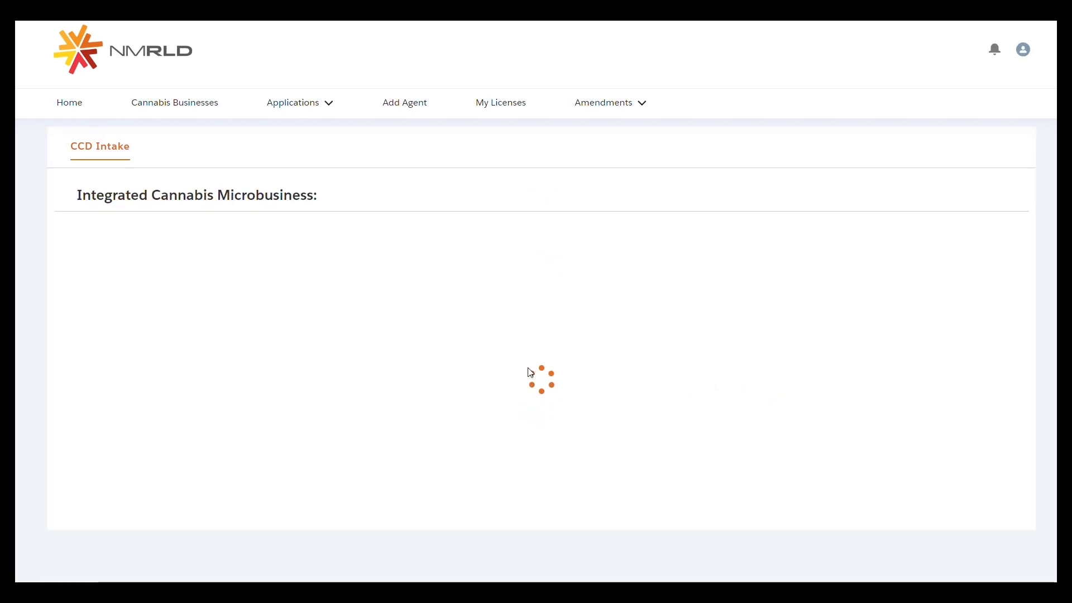
scroll(469, 357, down, 2)
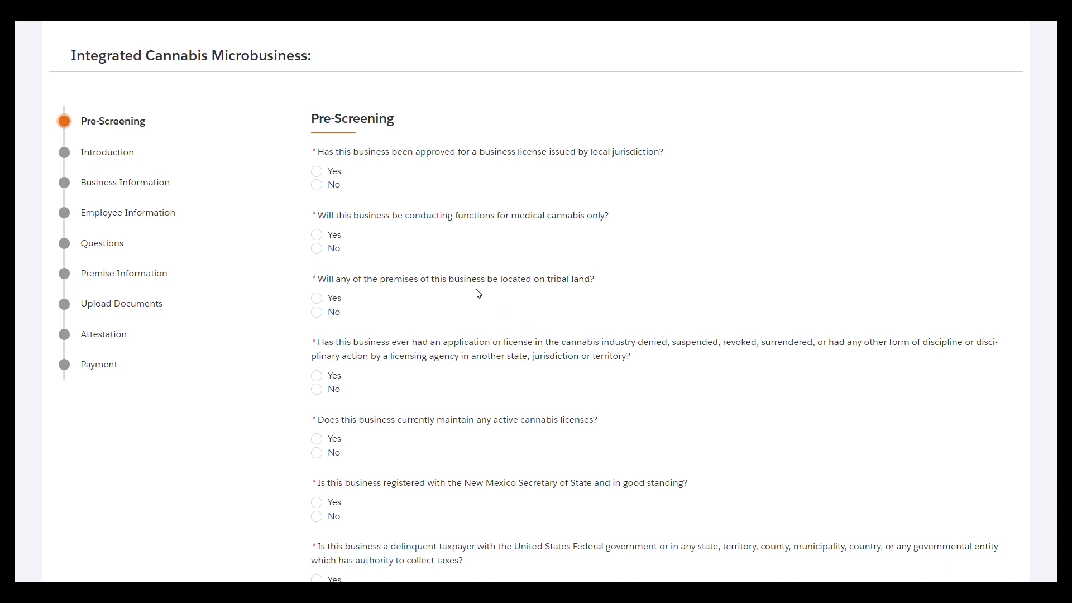
- Answer No to local business license approval and Yes to the jurisdiction issuing business licenses and/or zoning approval
click(321, 186)
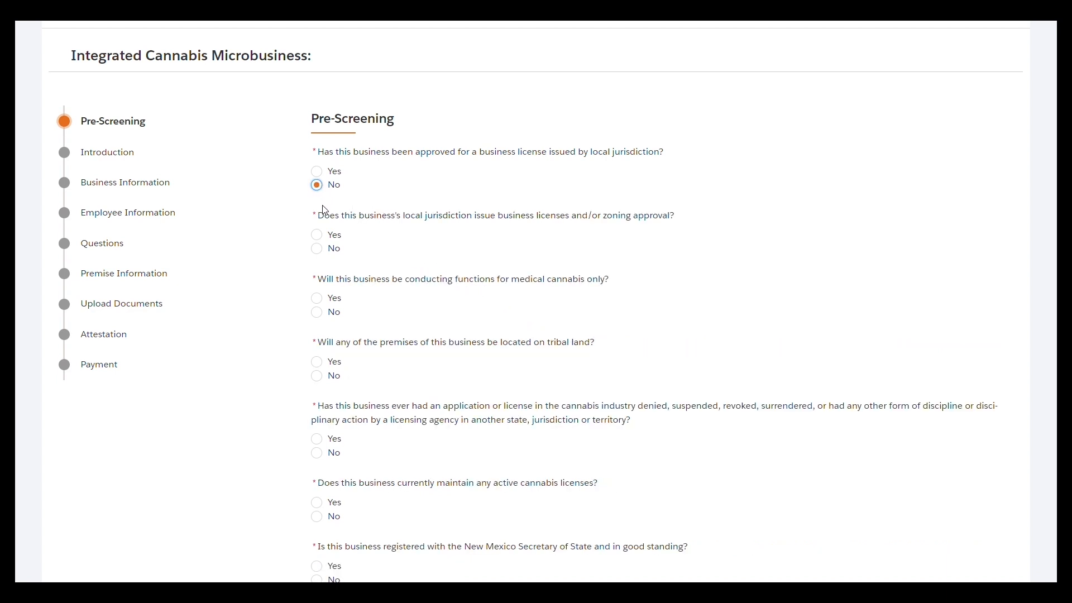
click(317, 235)
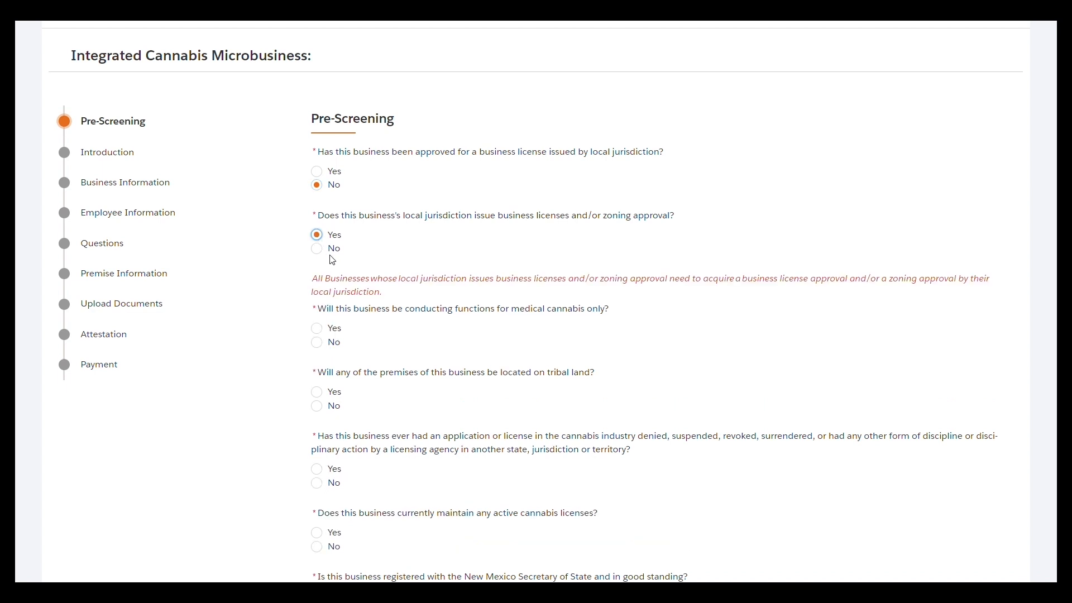
drag(385, 293, 312, 285)
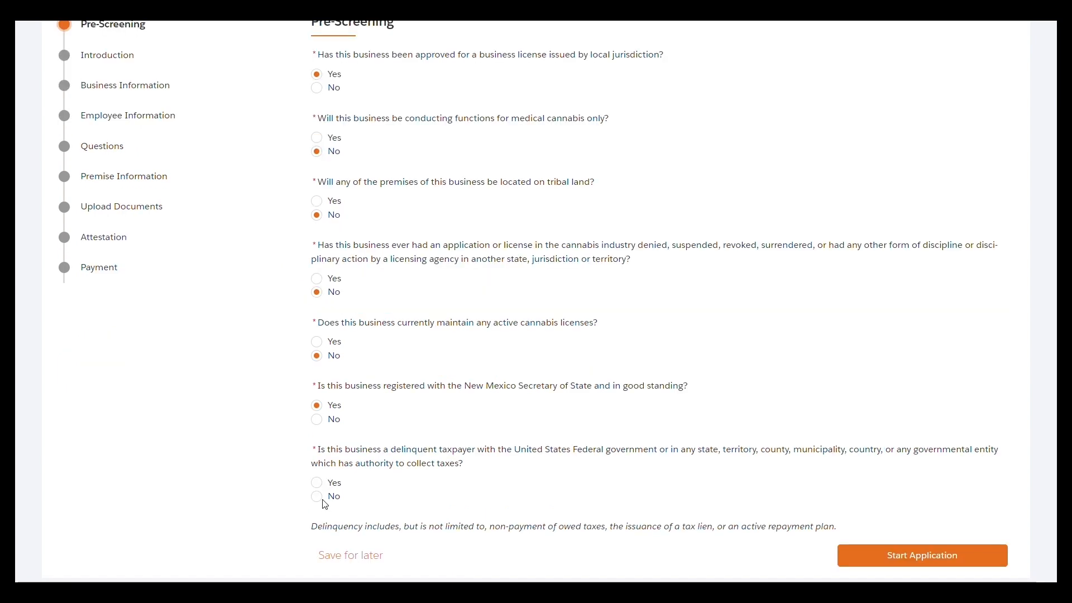
- Finish the pre-screening by answering No to the delinquent taxpayer question, and advance past the Introduction to Business Information
click(316, 496)
click(886, 556)
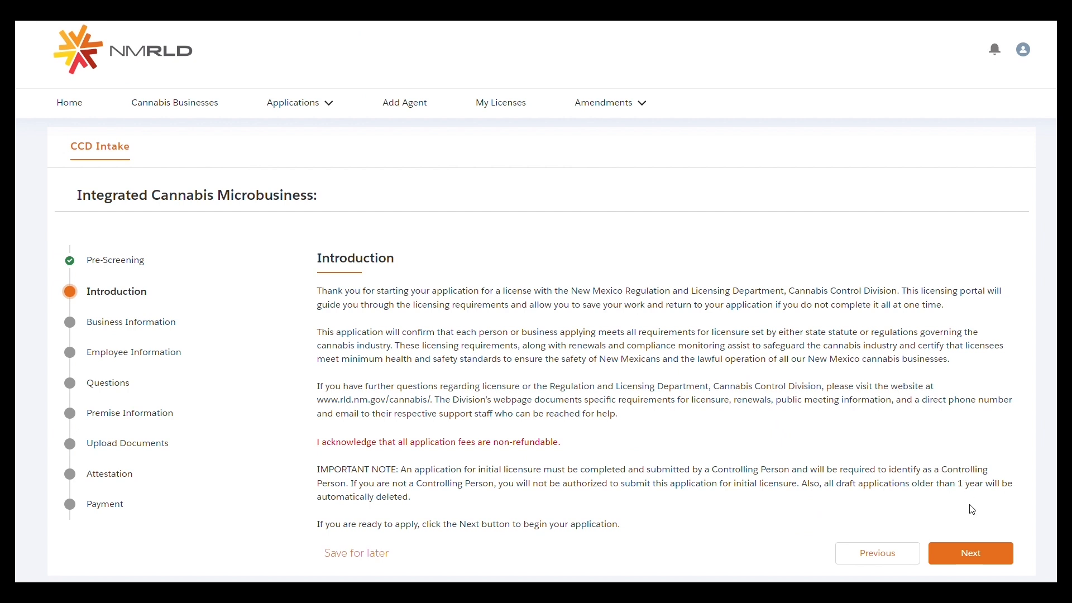
click(1005, 543)
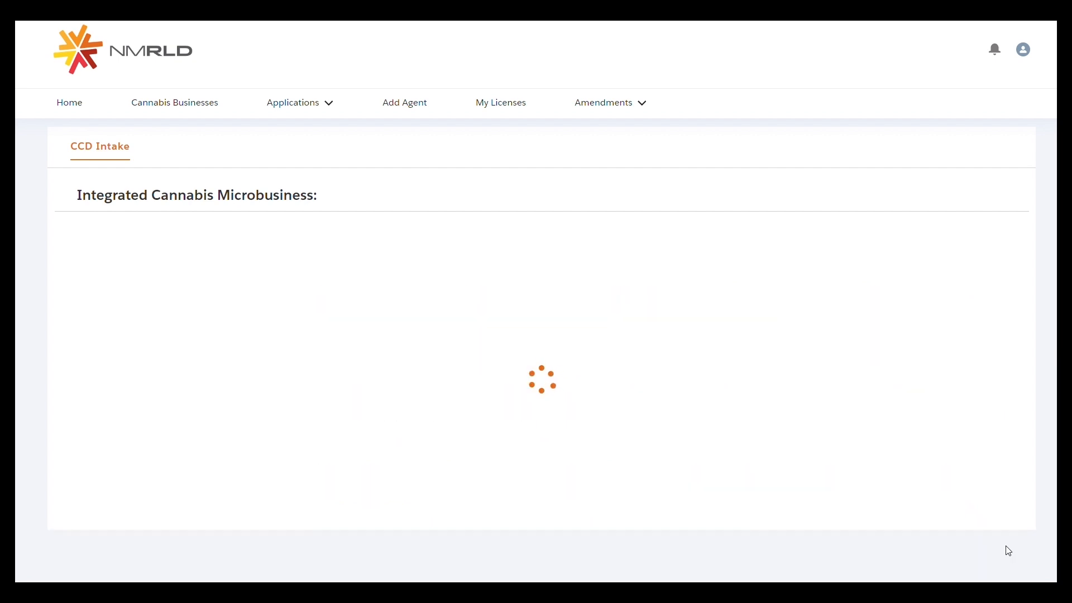
- Review and accept the Business Information, and submit Employee Information with 0 for both employee counts and No for both questions
scroll(954, 459, down, 2)
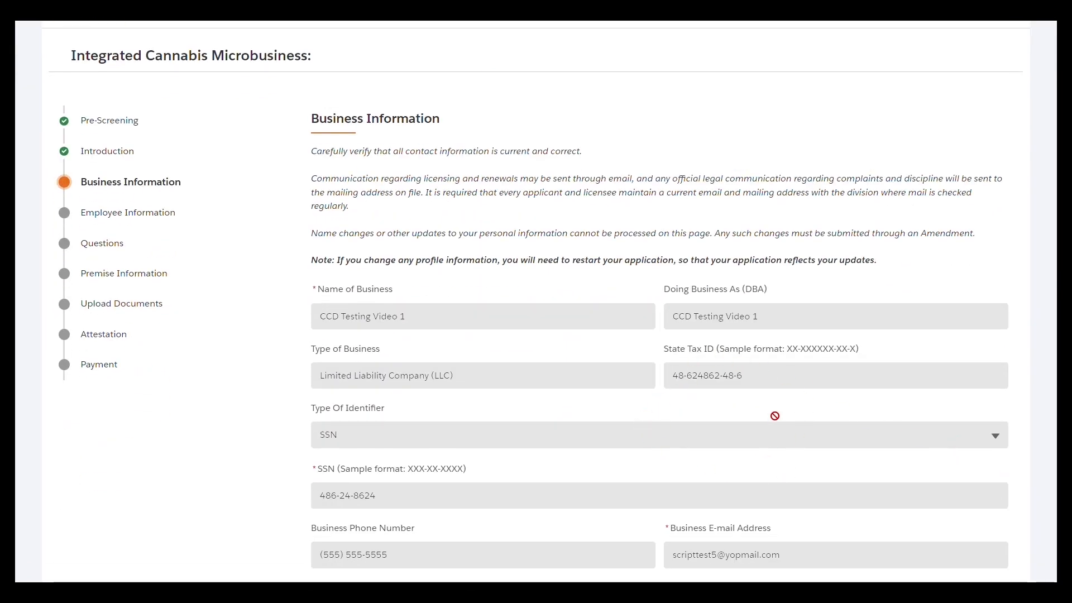
scroll(698, 458, down, 1)
scroll(700, 464, down, 10)
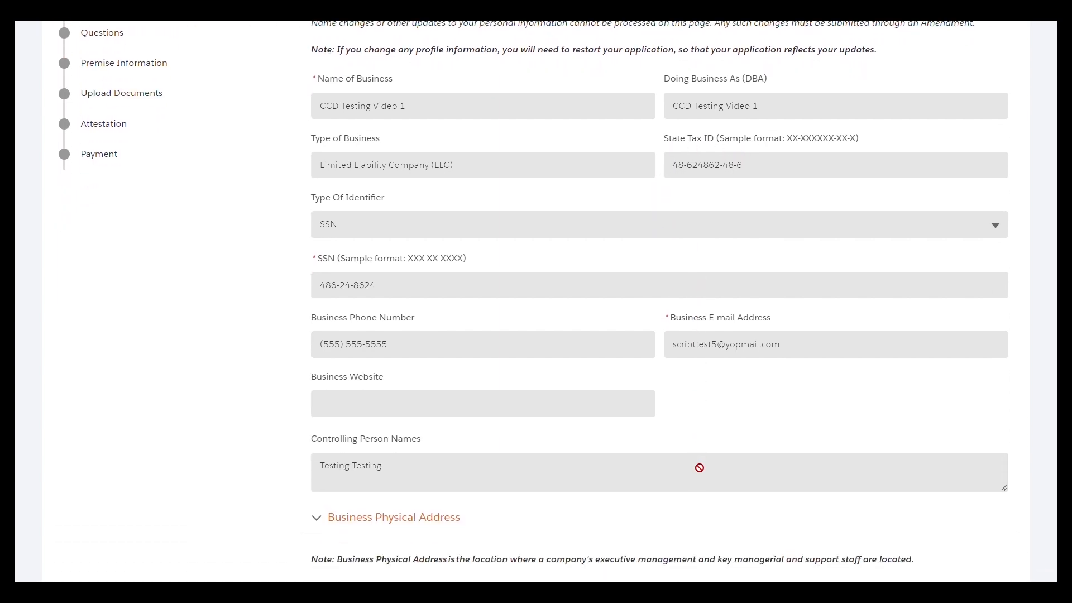
scroll(698, 469, down, 2)
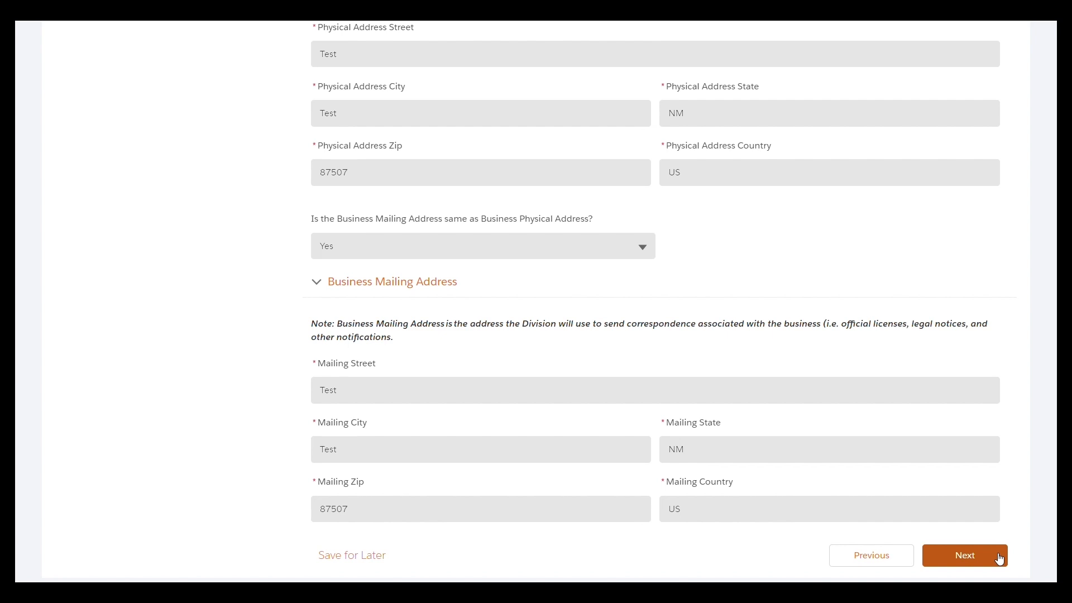
click(999, 558)
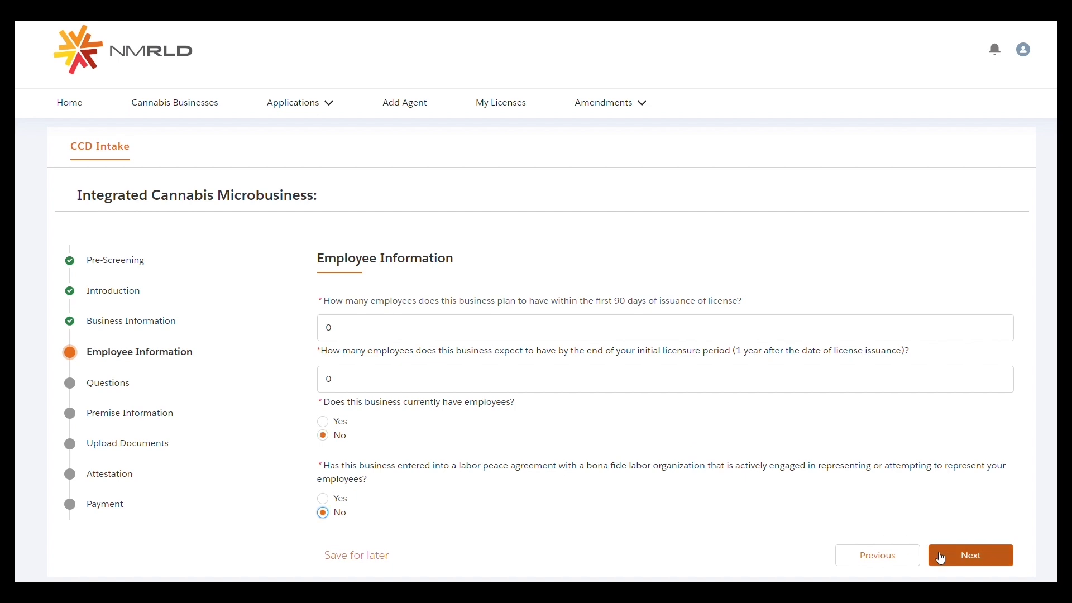
click(943, 556)
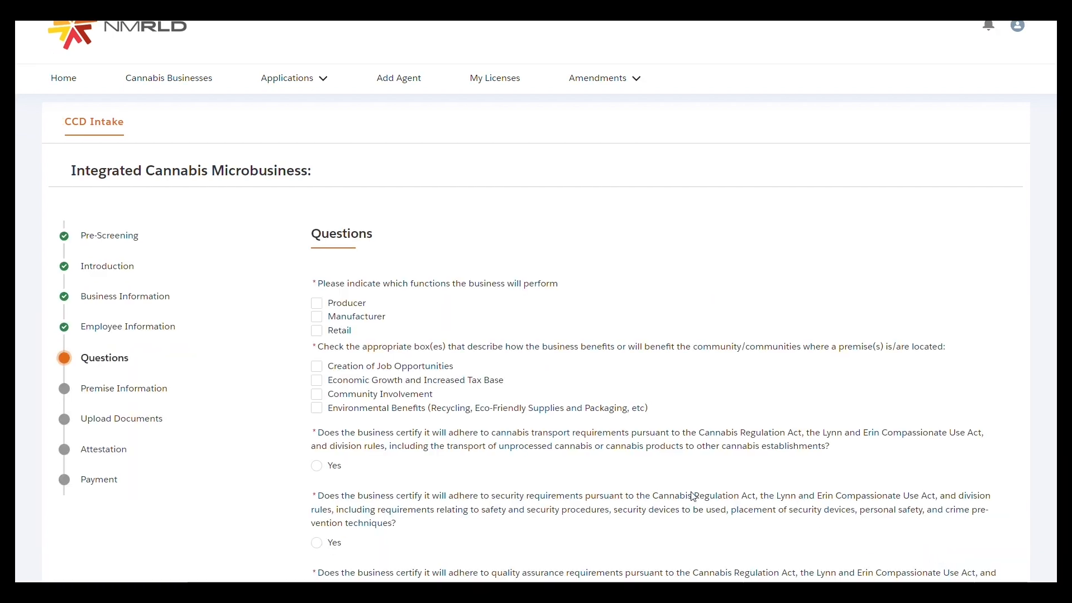
- Mark Creation of Job Opportunities and Environmental Benefits as community benefits, and select Producer, Manufacturer and Retail as the business functions
scroll(533, 370, down, 1)
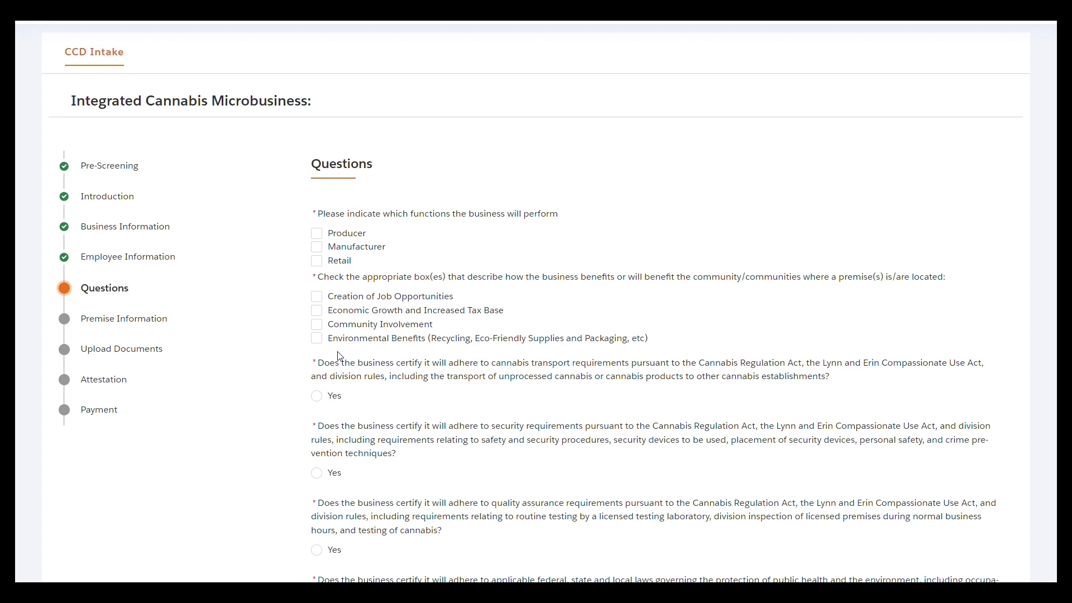
click(317, 339)
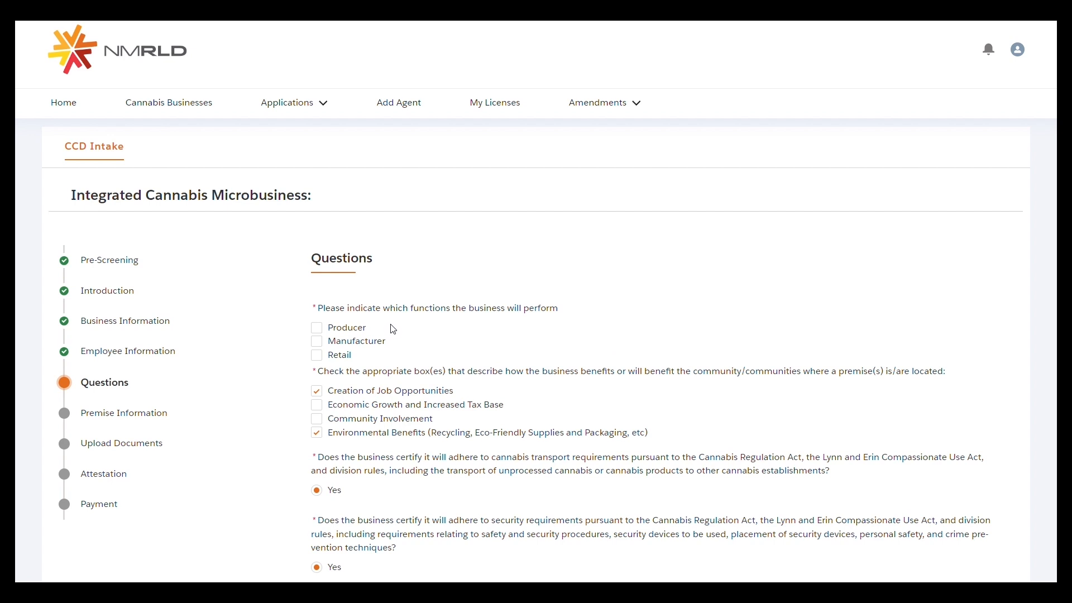
click(323, 331)
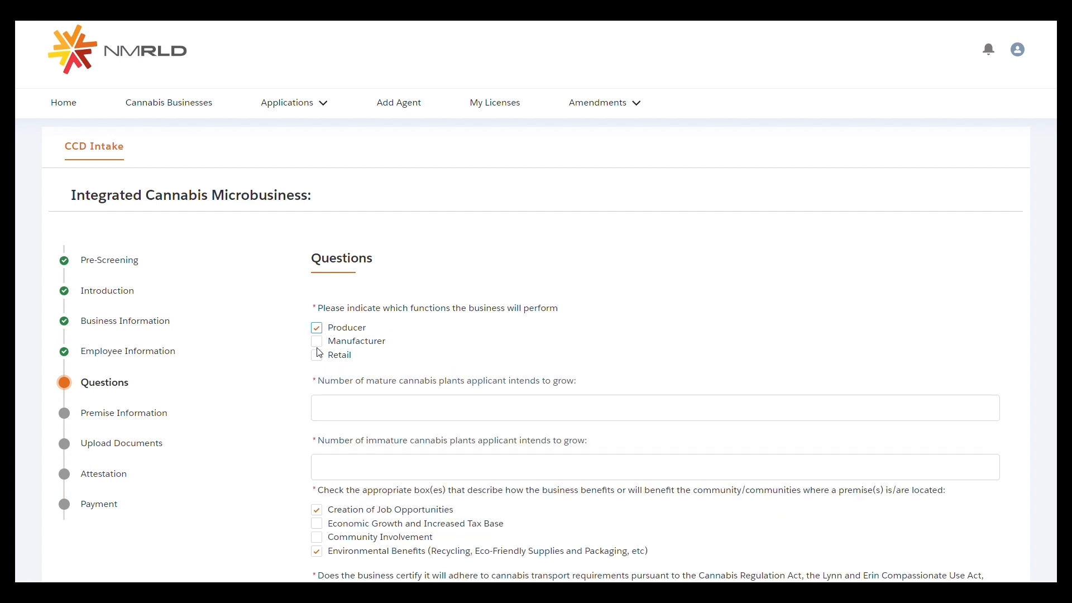
click(317, 341)
click(318, 360)
scroll(369, 368, down, 1)
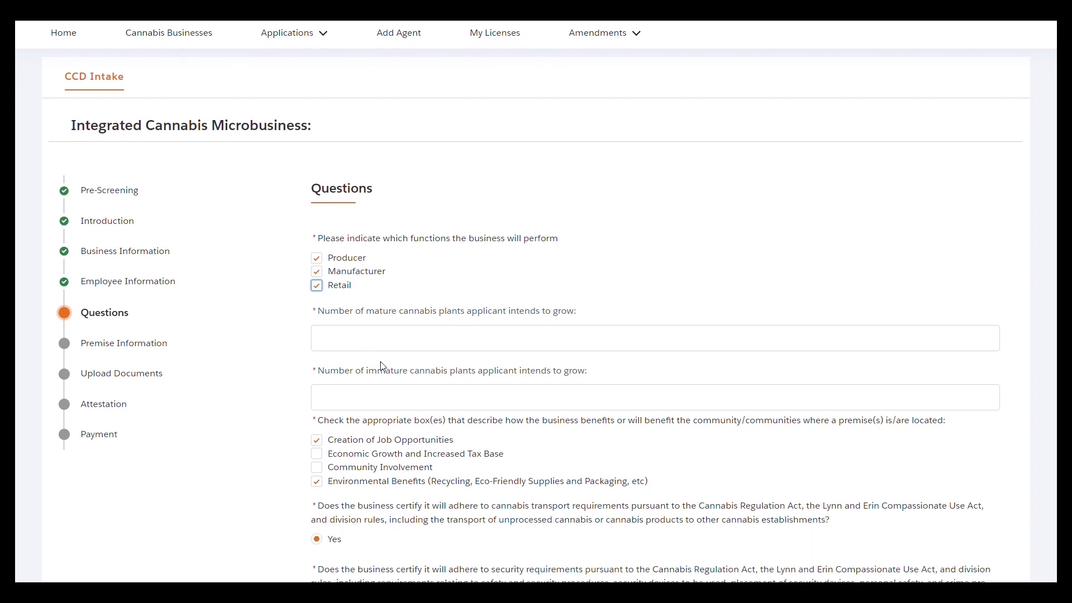
- Enter 200 mature and 100 immature cannabis plants the applicant intends to grow, and continue to Premise Information
click(581, 345)
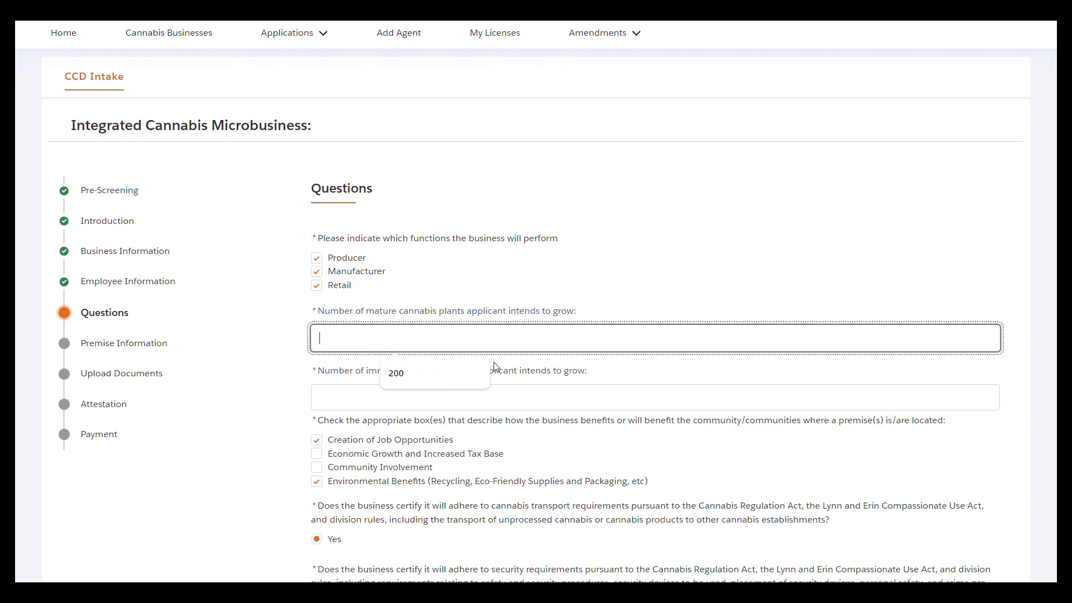
mouse_move(454, 373)
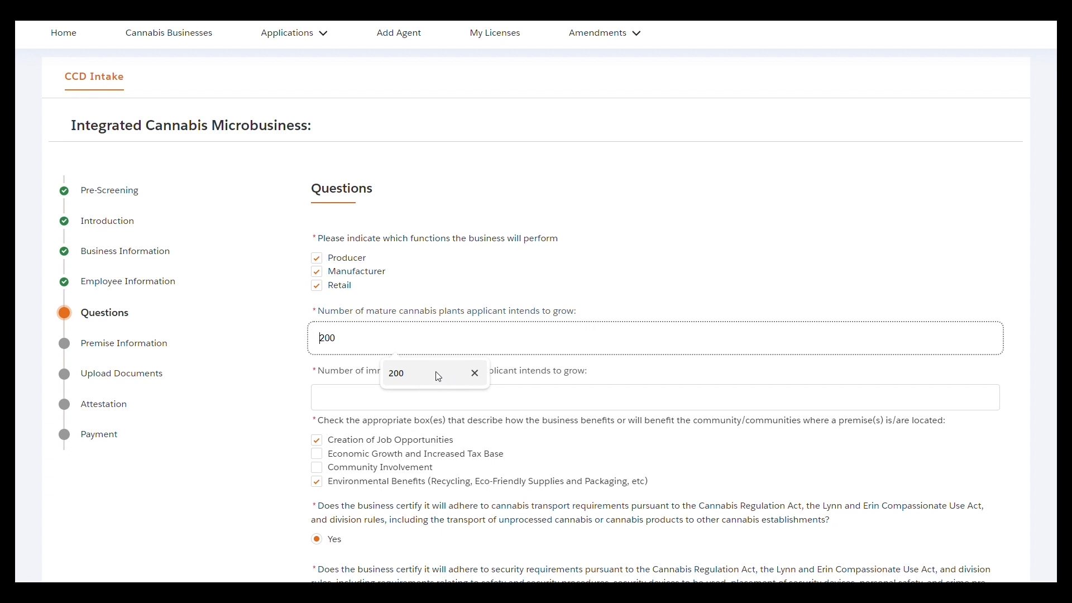
click(427, 379)
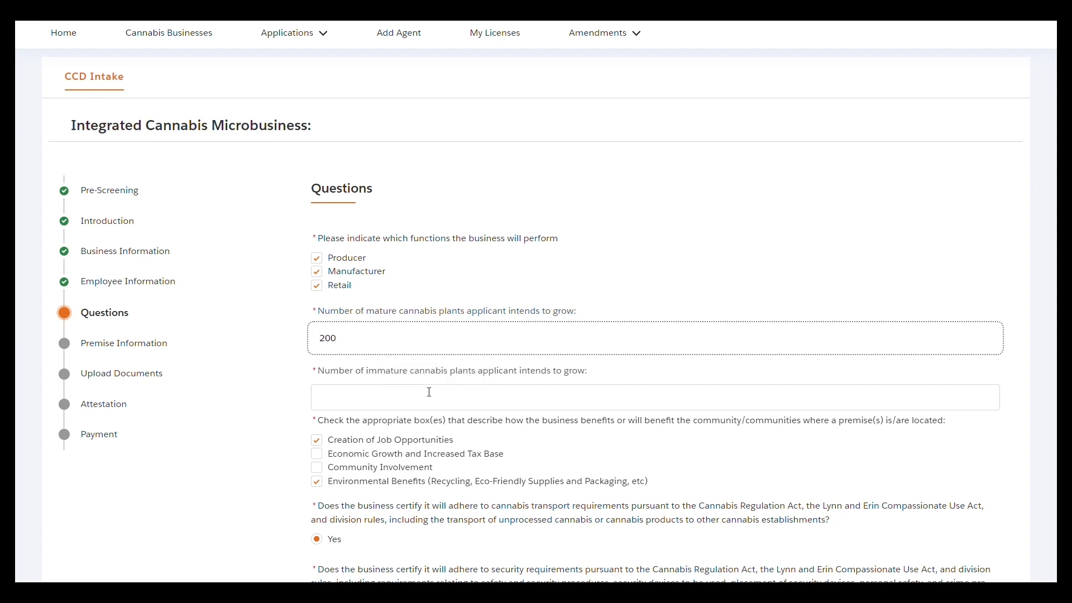
click(430, 392)
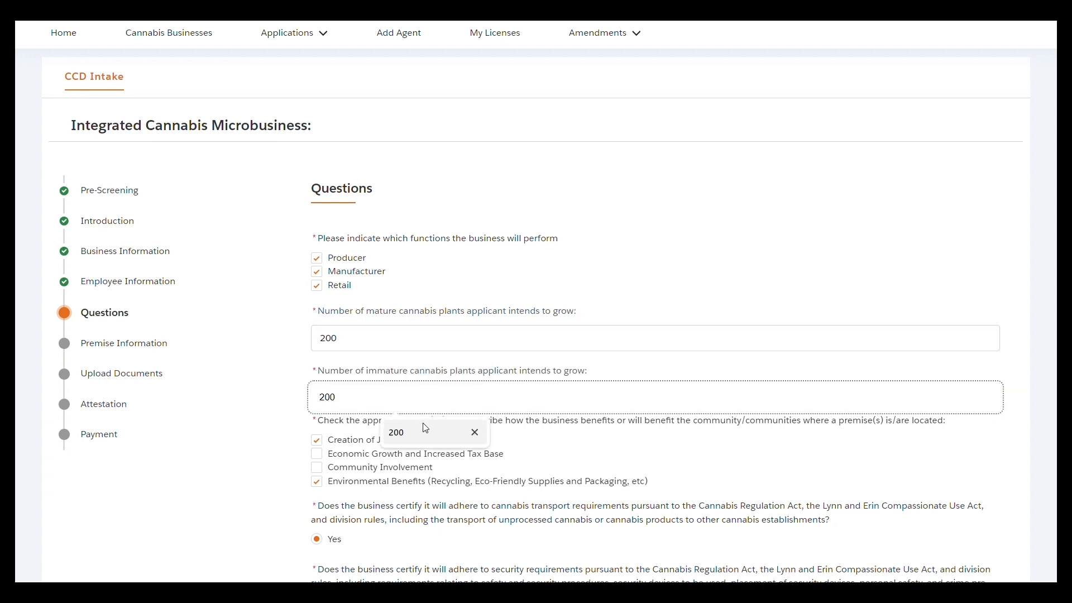
text(100)
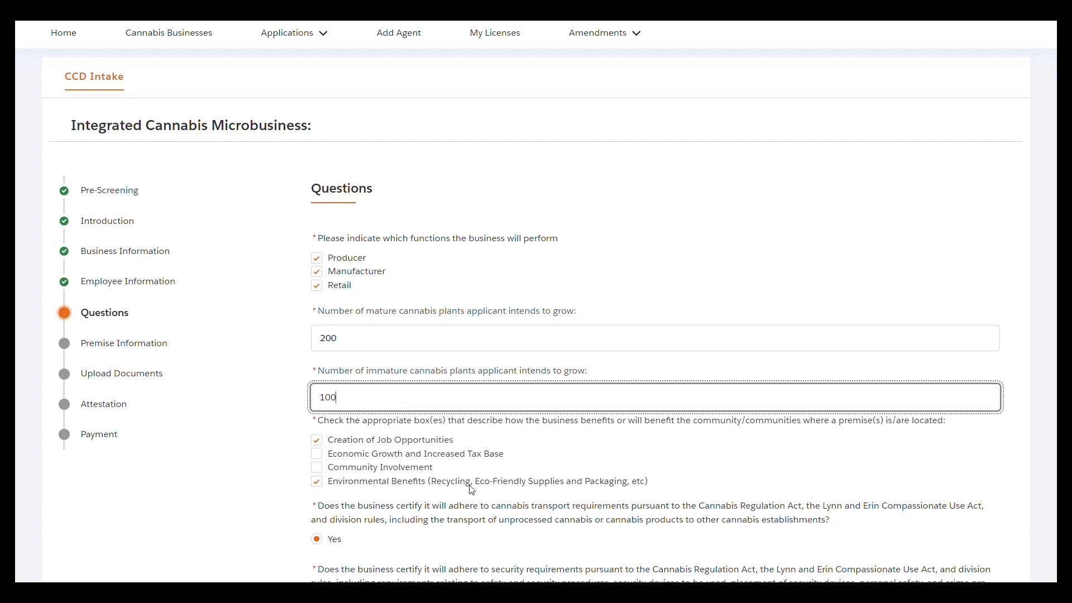
click(530, 462)
scroll(589, 459, down, 10)
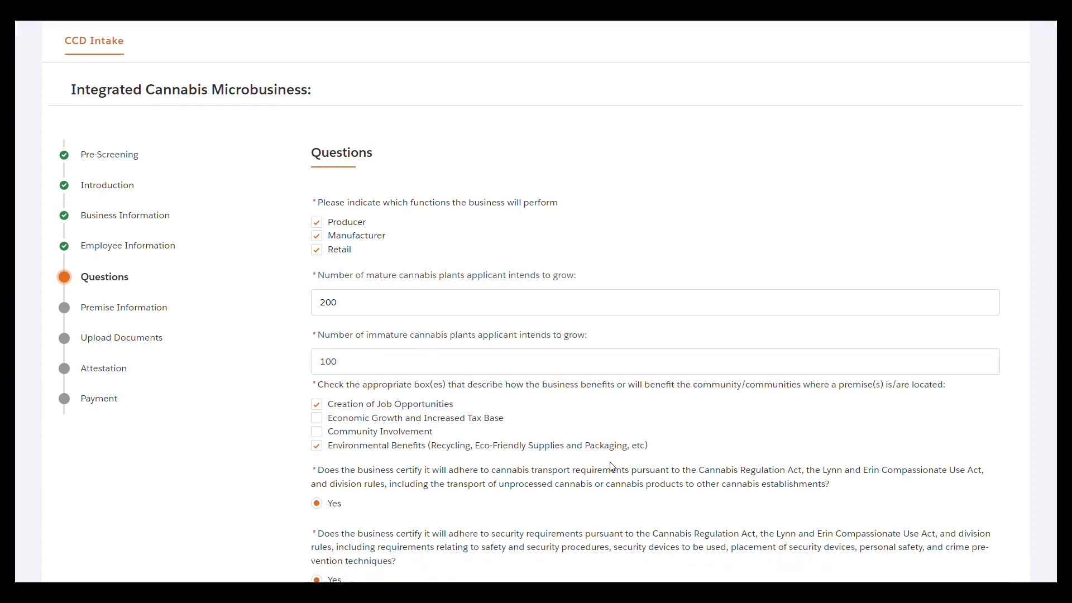
scroll(614, 466, down, 8)
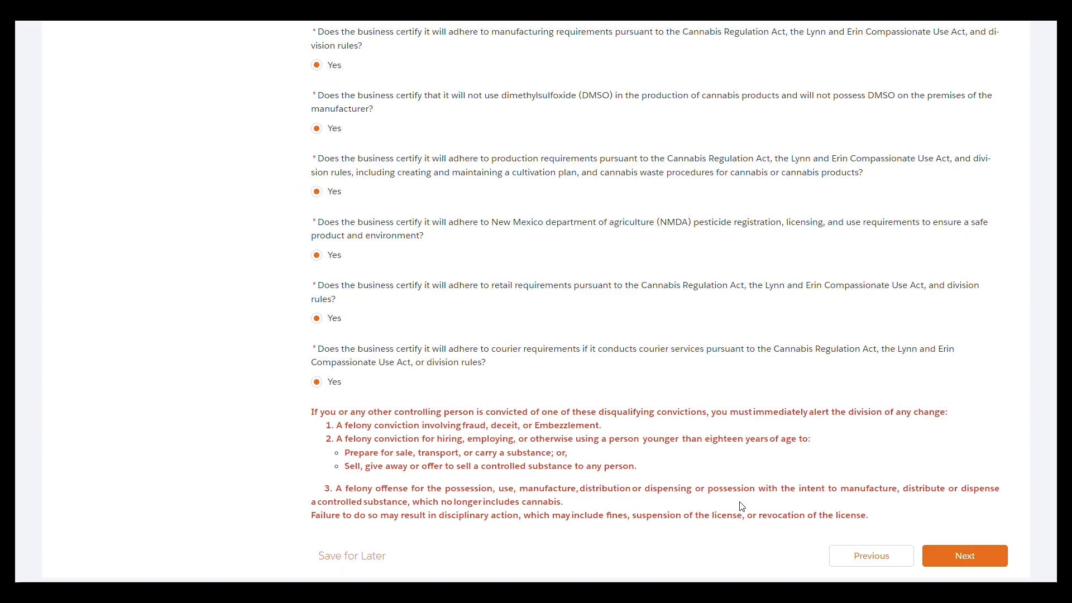
click(943, 556)
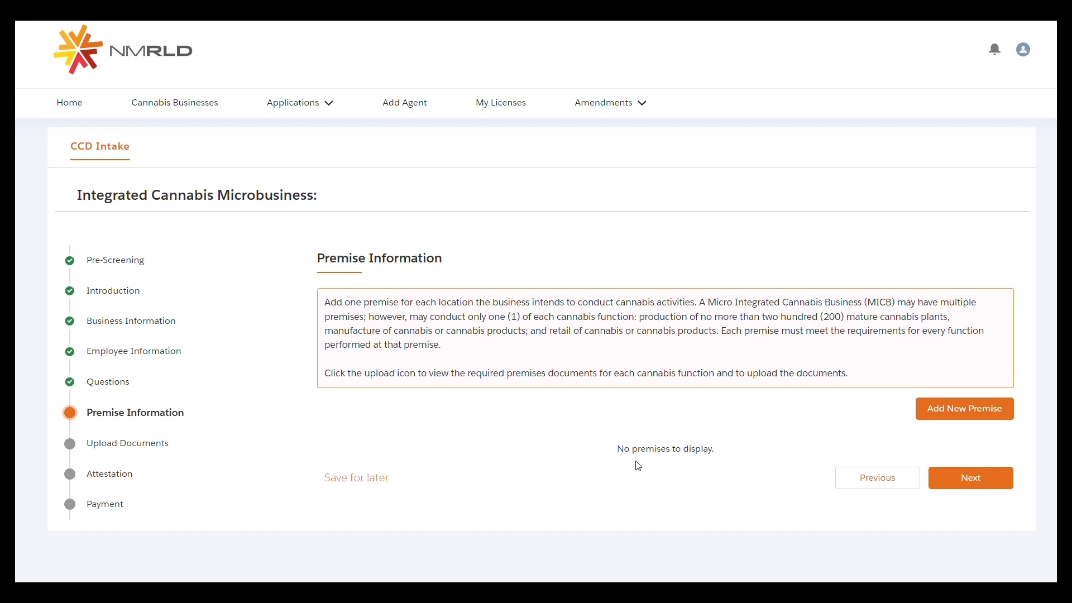
- Add a new premise with Producer as its only function and continue to its details form
click(1011, 417)
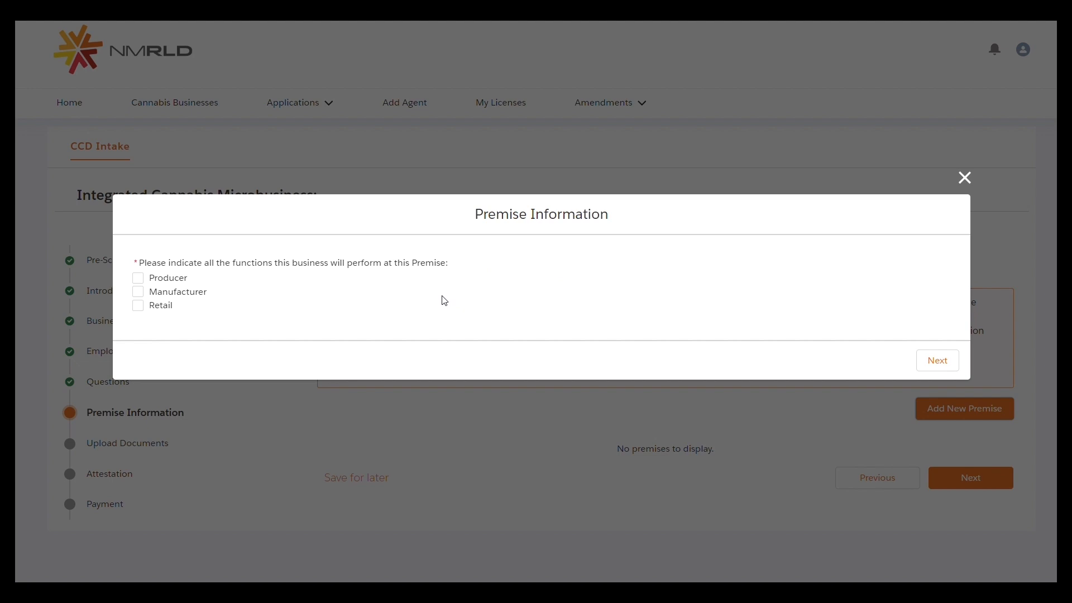
click(138, 279)
click(927, 363)
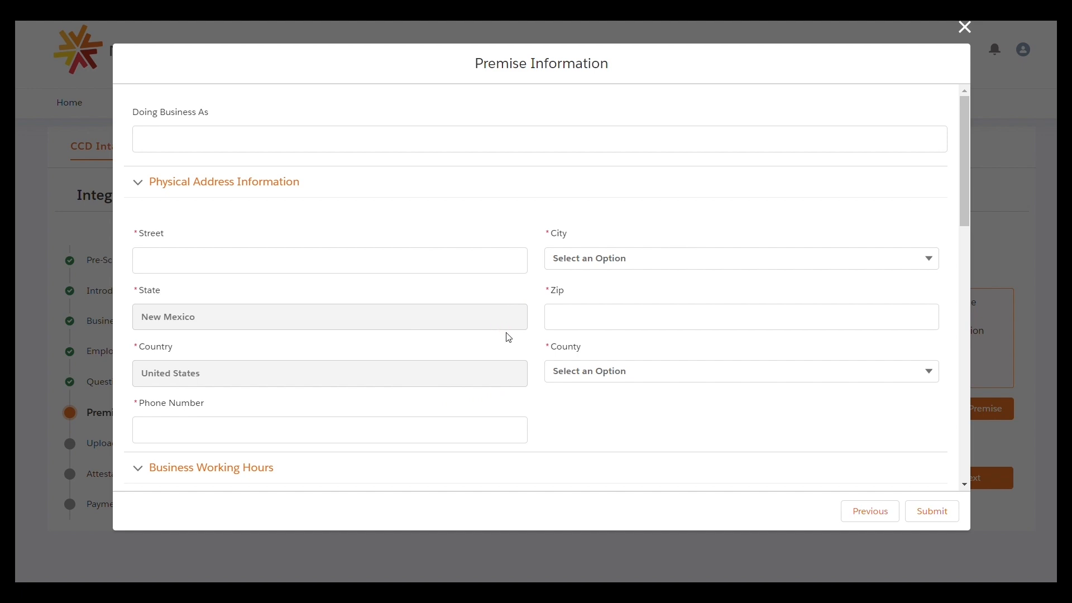
- Set the premise's estimated yearly water use to 1,000 gallons in the Producer Information section
scroll(509, 338, down, 5)
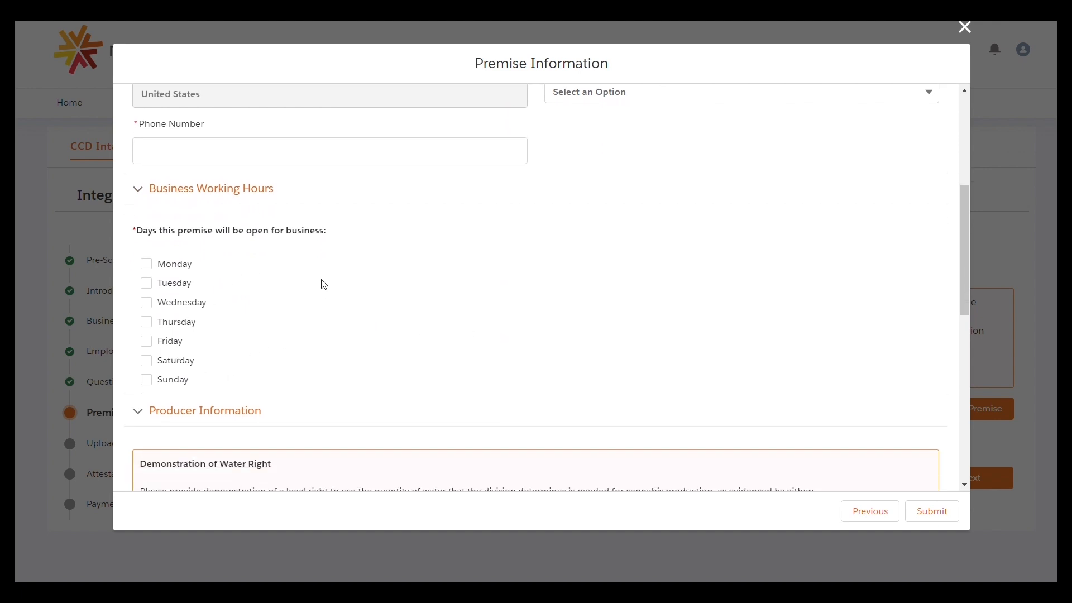
scroll(394, 346, down, 1)
scroll(393, 346, down, 6)
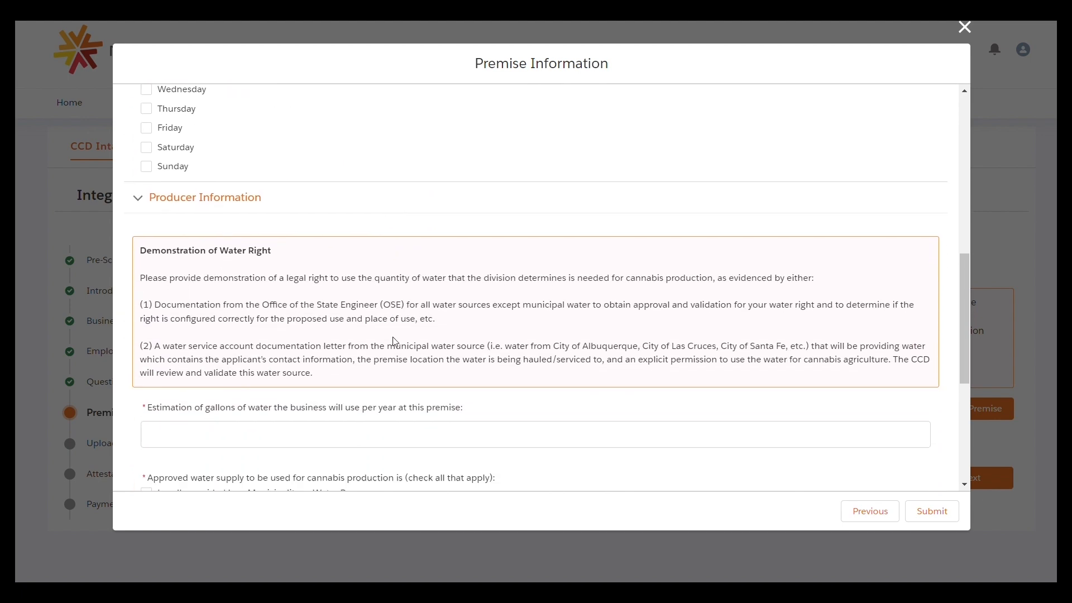
scroll(394, 334, down, 1)
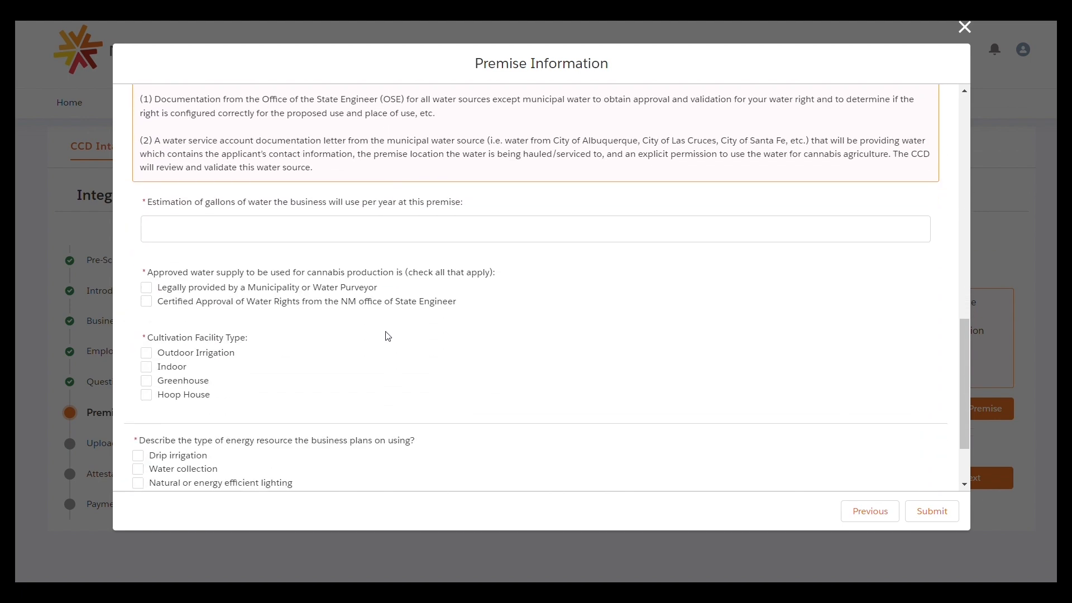
scroll(442, 326, up, 1)
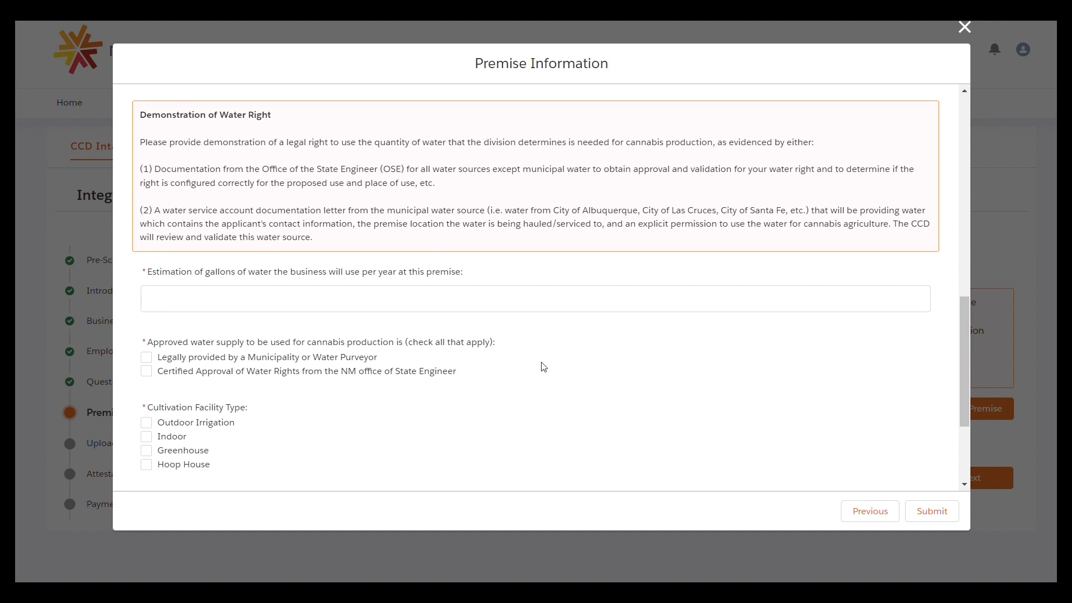
click(538, 302)
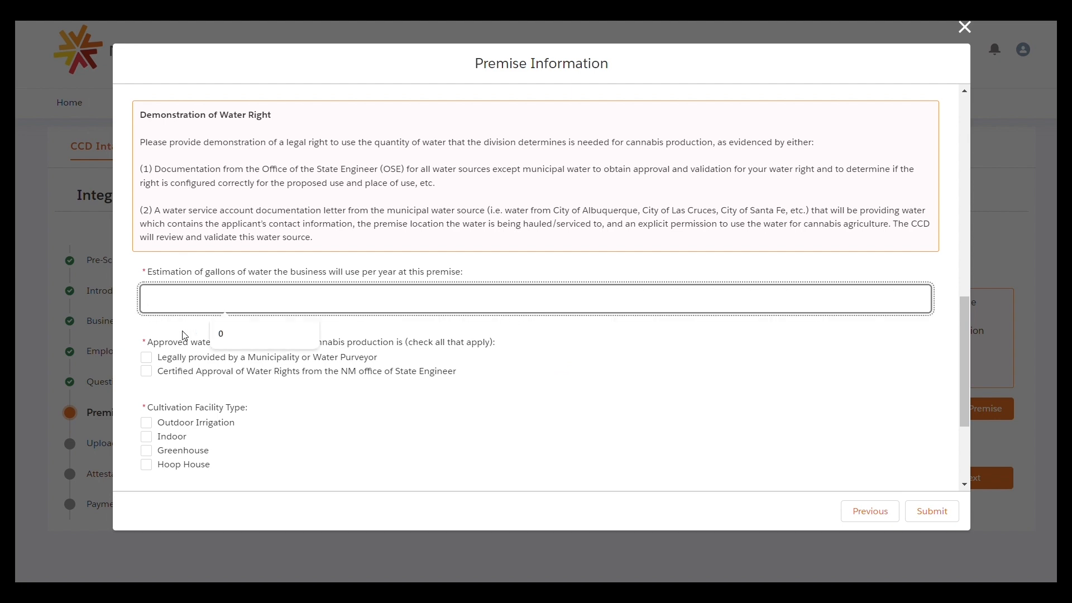
text(1,000)
click(400, 412)
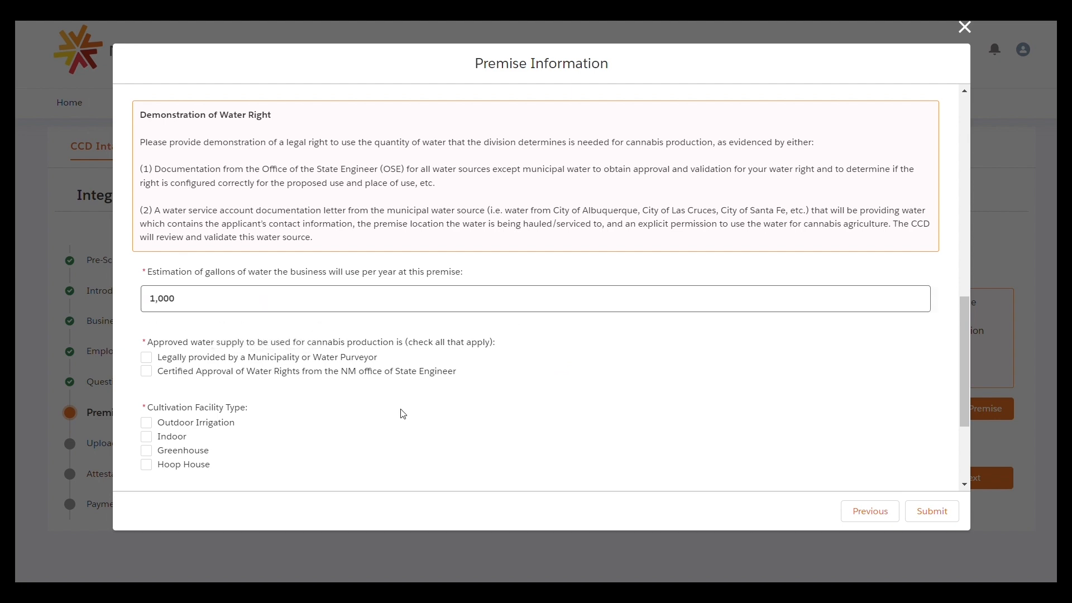
- Choose Certified Approval of Water Rights, Irrigation right type, Outdoor Irrigation facility and Drip irrigation resource, and submit the premise
scroll(342, 363, down, 3)
click(147, 232)
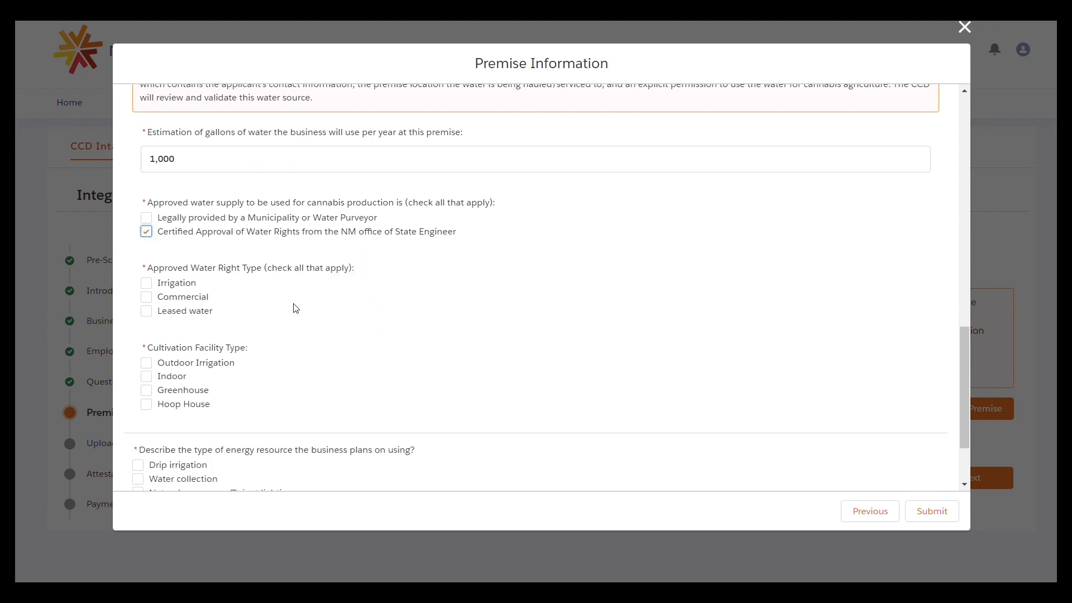
click(147, 283)
click(147, 363)
scroll(147, 364, down, 1)
click(138, 397)
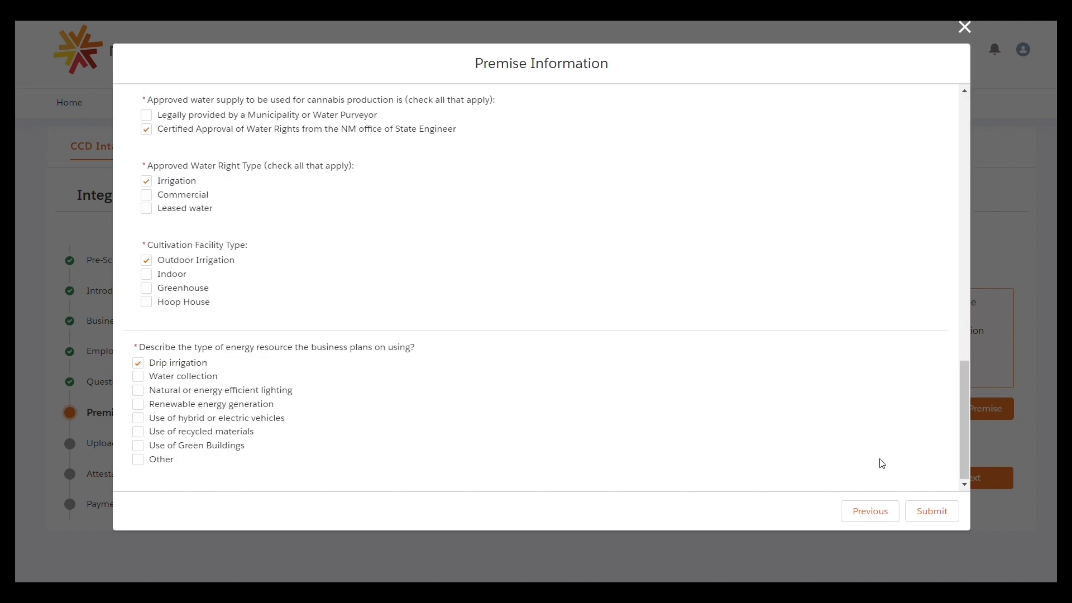
click(951, 515)
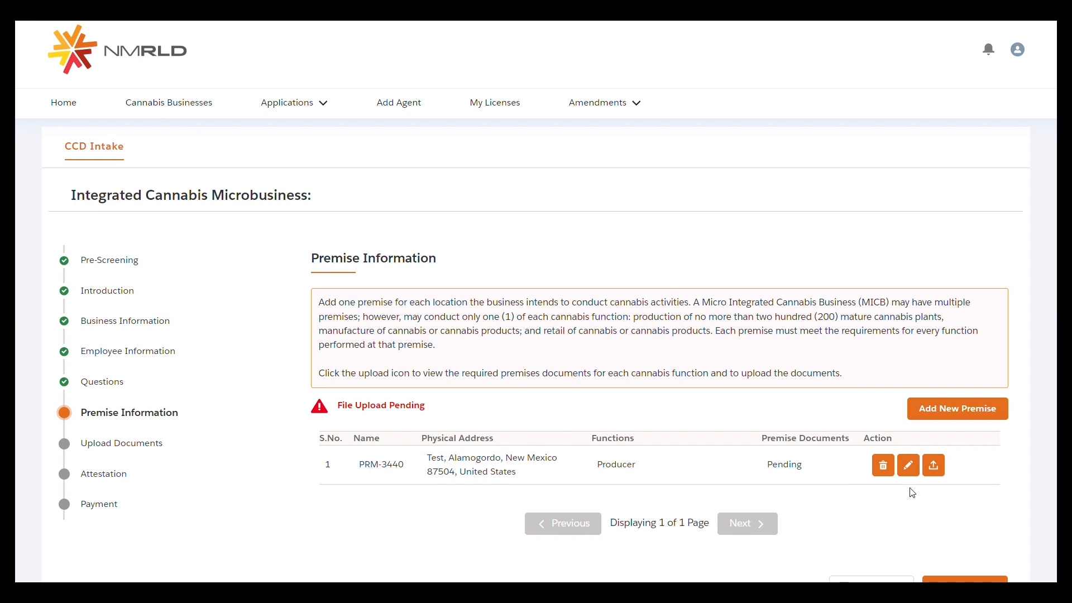
- Upload Test Doc PDF as the Water Rights document for the Producer premise
click(935, 471)
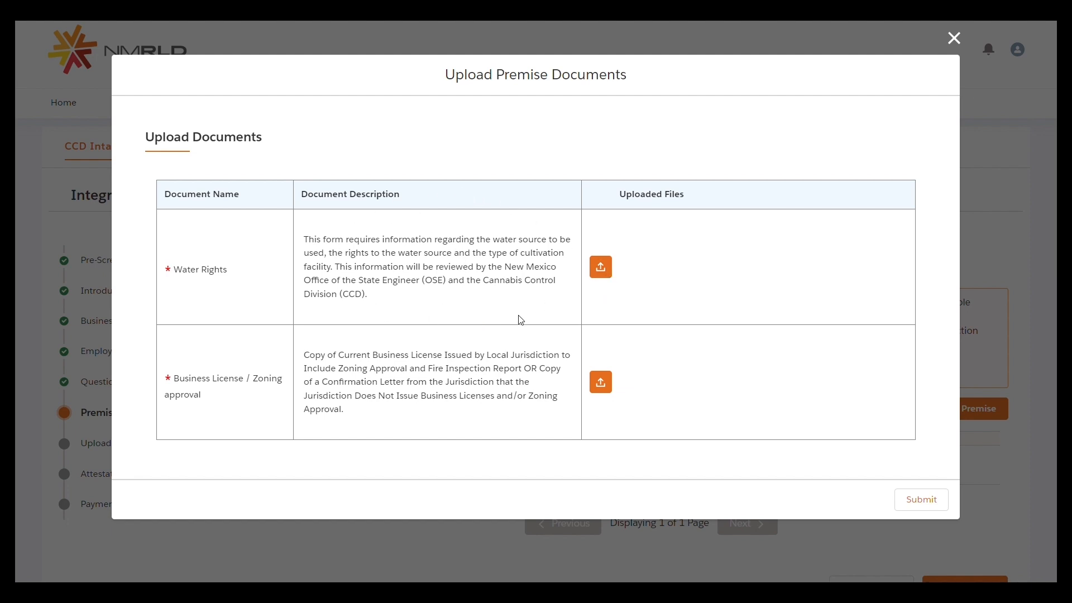
click(606, 276)
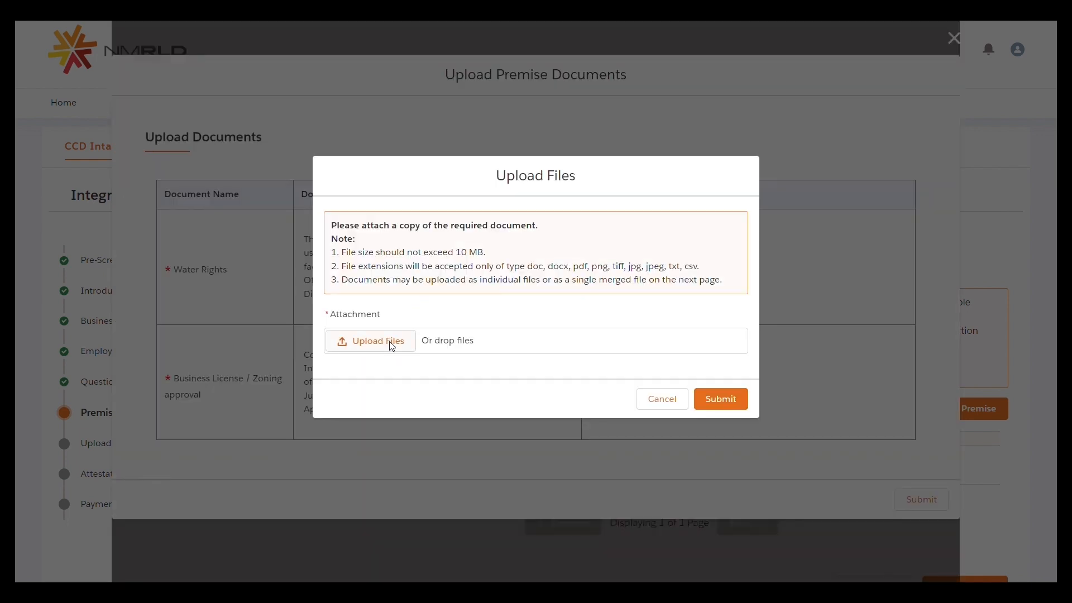
click(390, 347)
click(175, 84)
click(424, 261)
click(721, 433)
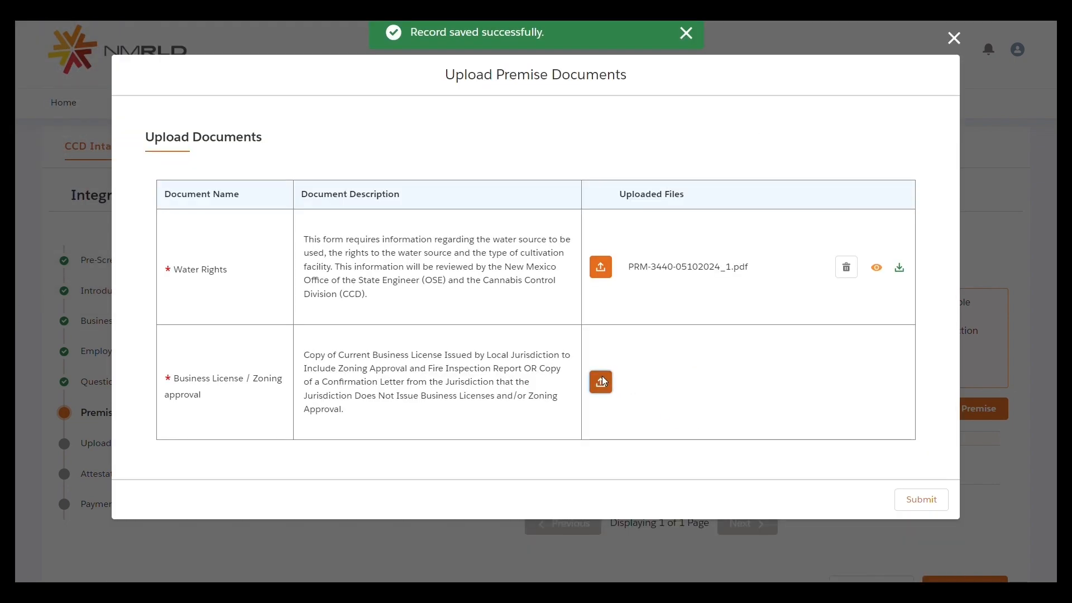
- Upload Test Doc PDF as the Business License / Zoning approval document and submit the Producer premise's documents
click(602, 382)
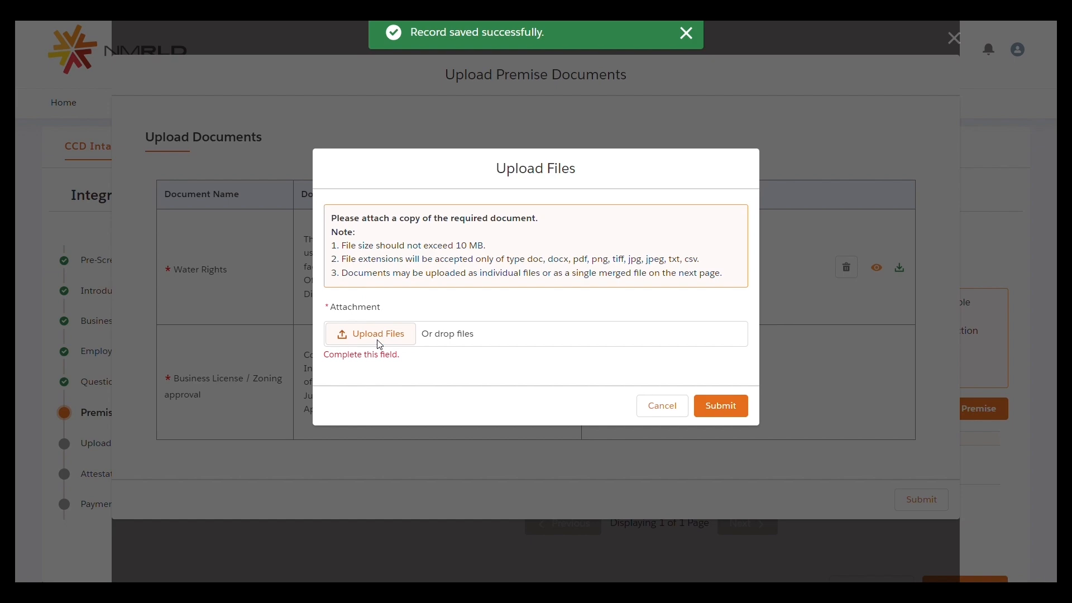
click(380, 345)
click(170, 85)
click(418, 256)
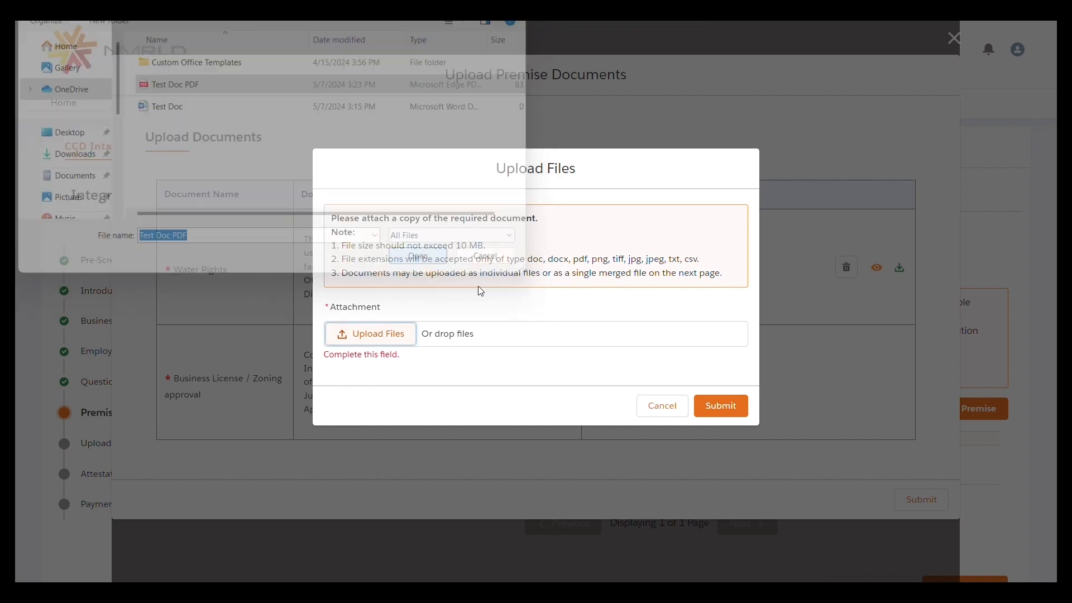
click(708, 425)
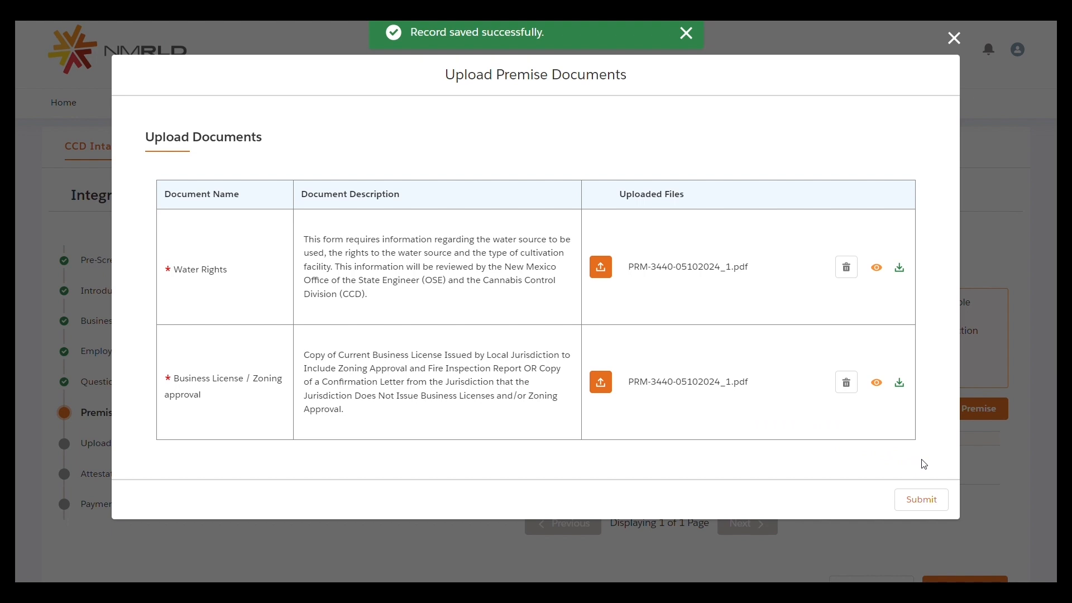
click(930, 499)
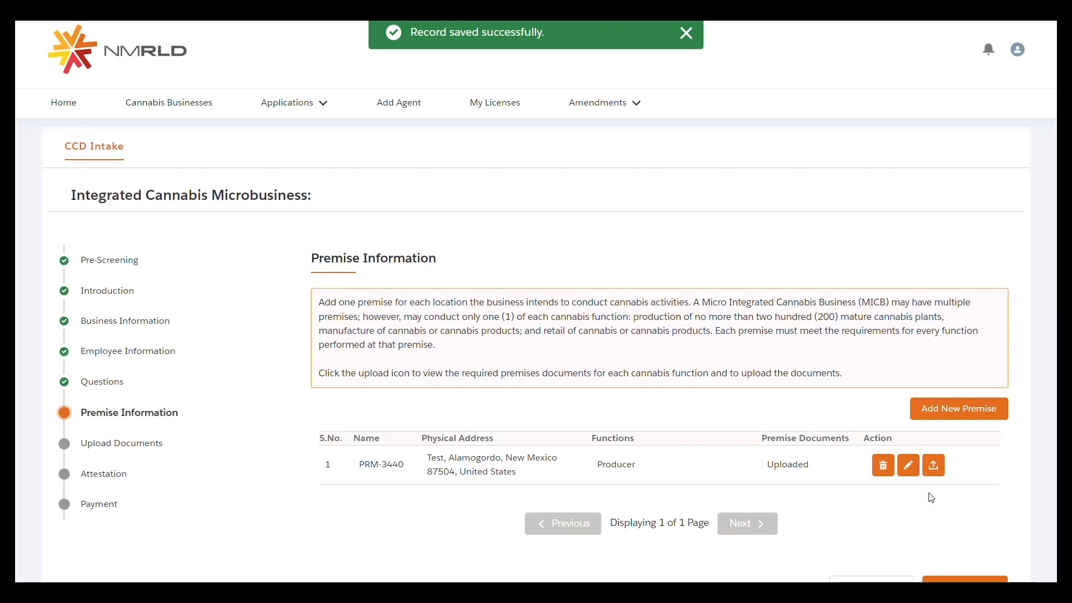
- Add another premise with Manufacturer and Retail as its functions and continue to its details form
scroll(927, 486, down, 1)
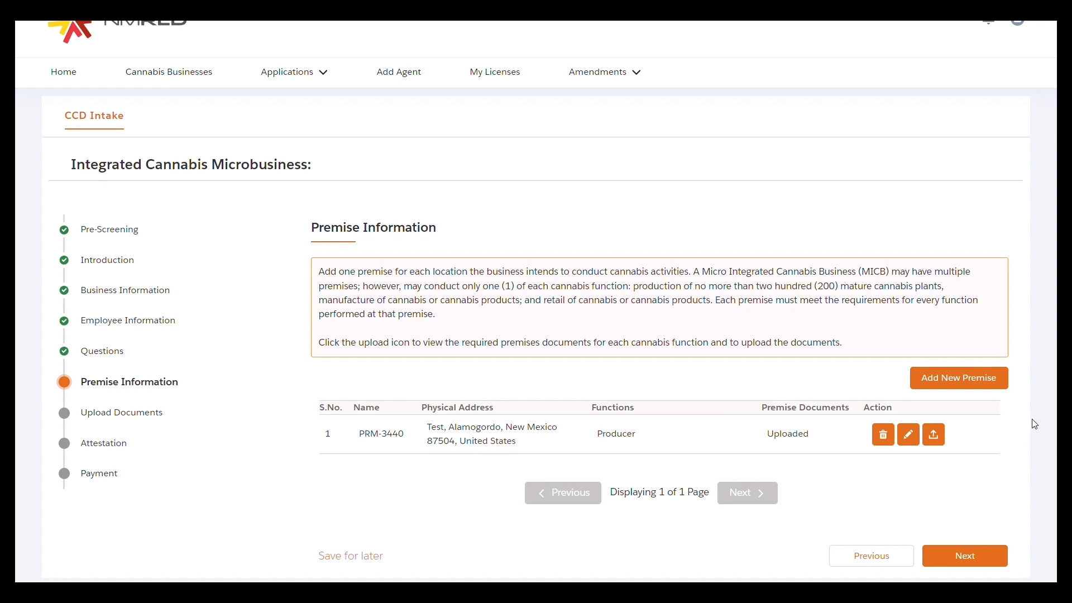
click(1005, 386)
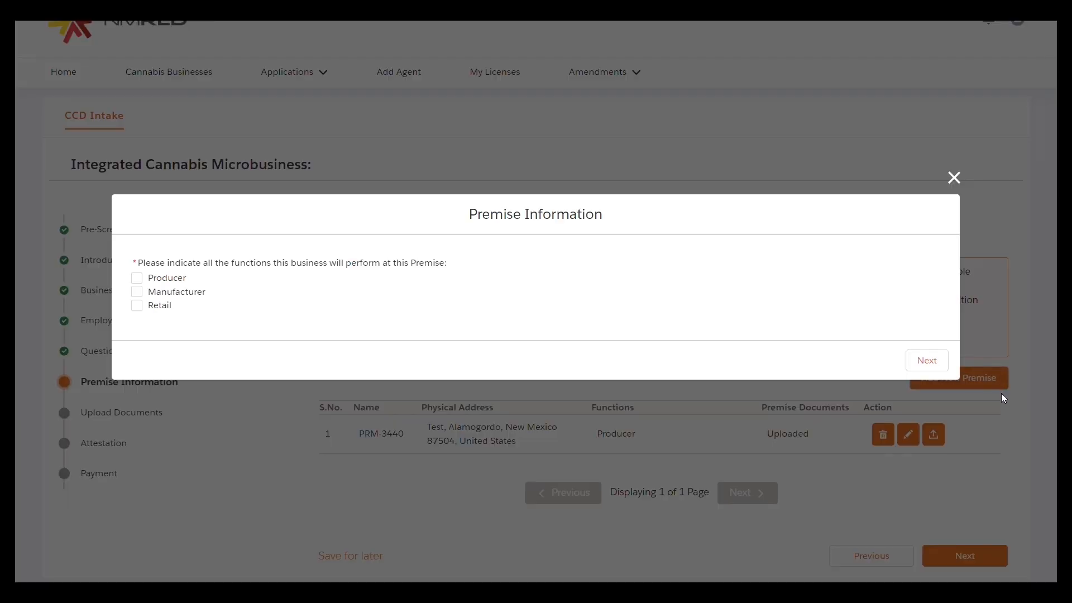
click(138, 293)
click(139, 306)
click(138, 278)
click(931, 367)
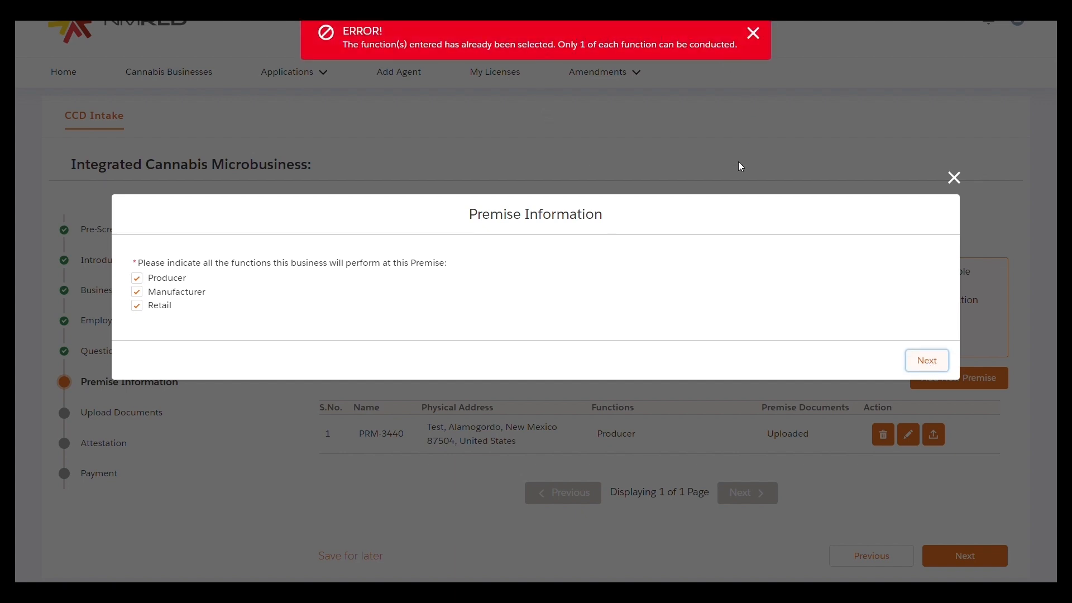
click(137, 279)
click(928, 362)
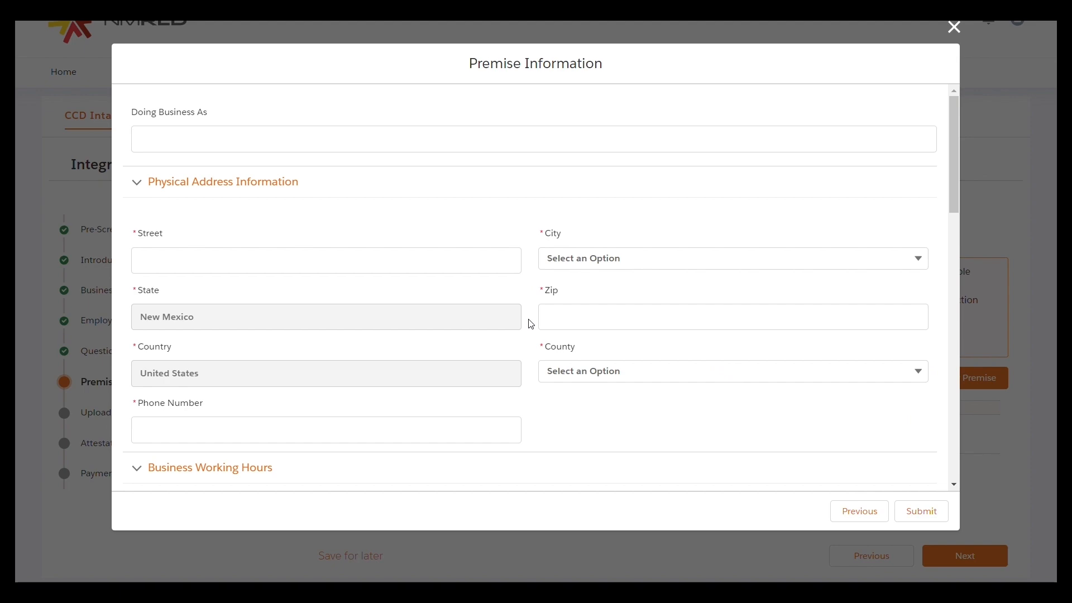
- Select a manufacturer license type and answer the question about manufacturing edible or topical cannabis products
scroll(539, 366, down, 15)
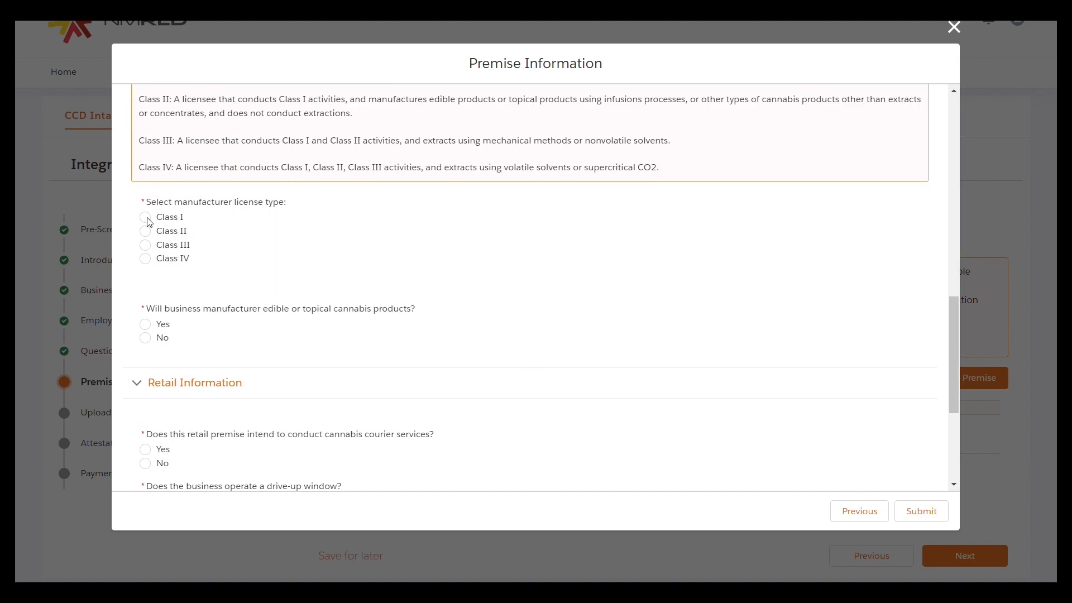
click(145, 199)
click(146, 324)
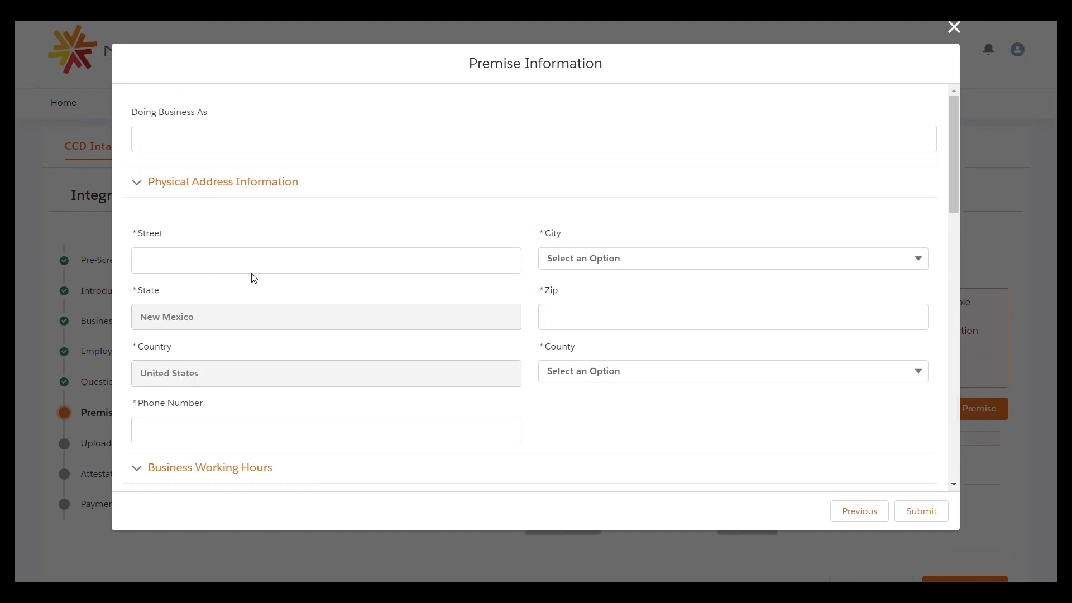
- Fill in the second premise's street, city, zip, county and phone number in the Physical Address Information section
click(252, 258)
text(Test 2)
click(733, 258)
click(627, 313)
text(87504)
click(733, 371)
text(5555555555)
- Answer No to edible or topical products, courier services and a drive-up window, select Use of Green Buildings, and submit the premise
scroll(127, 342, down, 3)
click(145, 334)
click(797, 364)
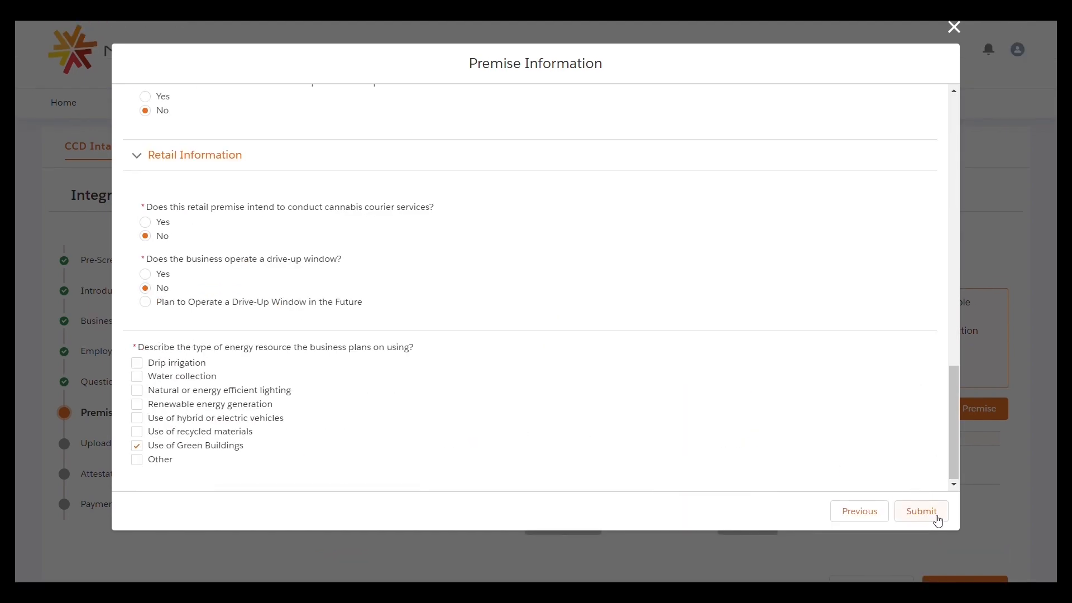
click(927, 513)
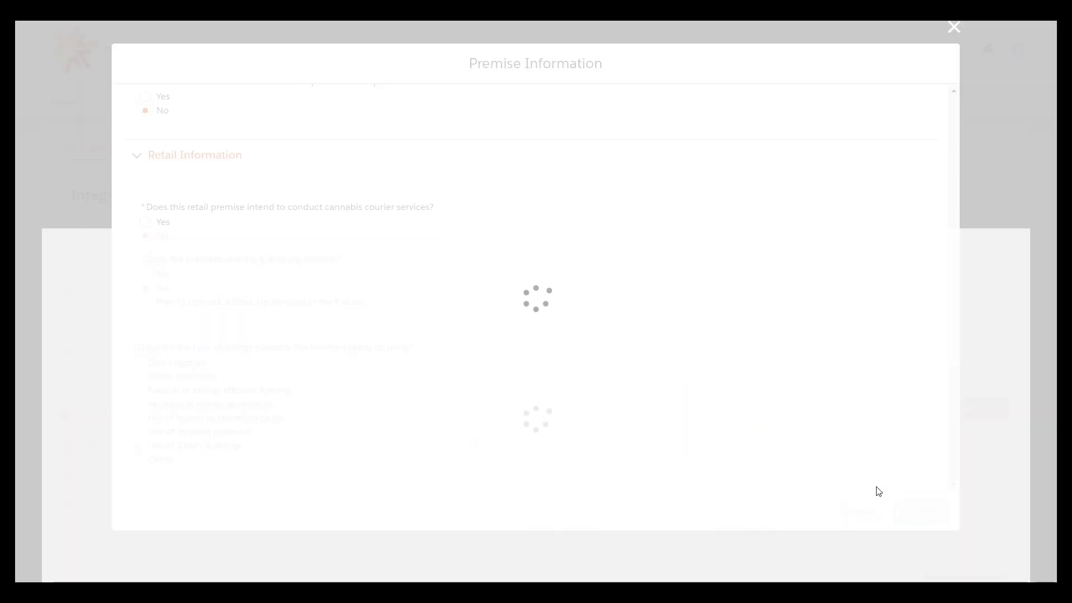
- Upload a PDF as the Business License / Zoning approval for the Manufacturer and Retail premise, and continue to Upload Documents
scroll(836, 474, down, 2)
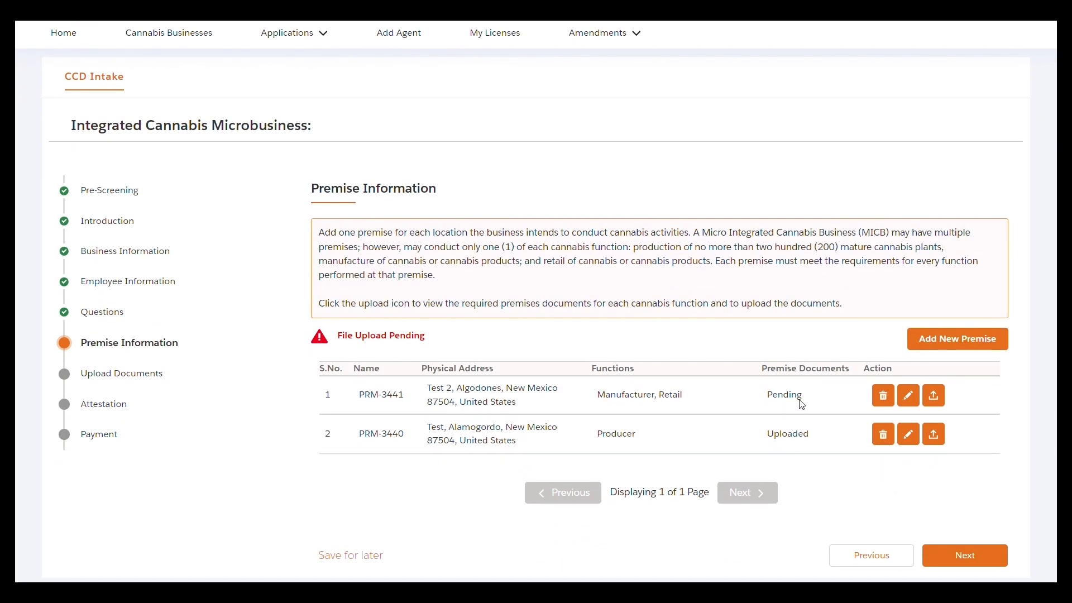
click(934, 395)
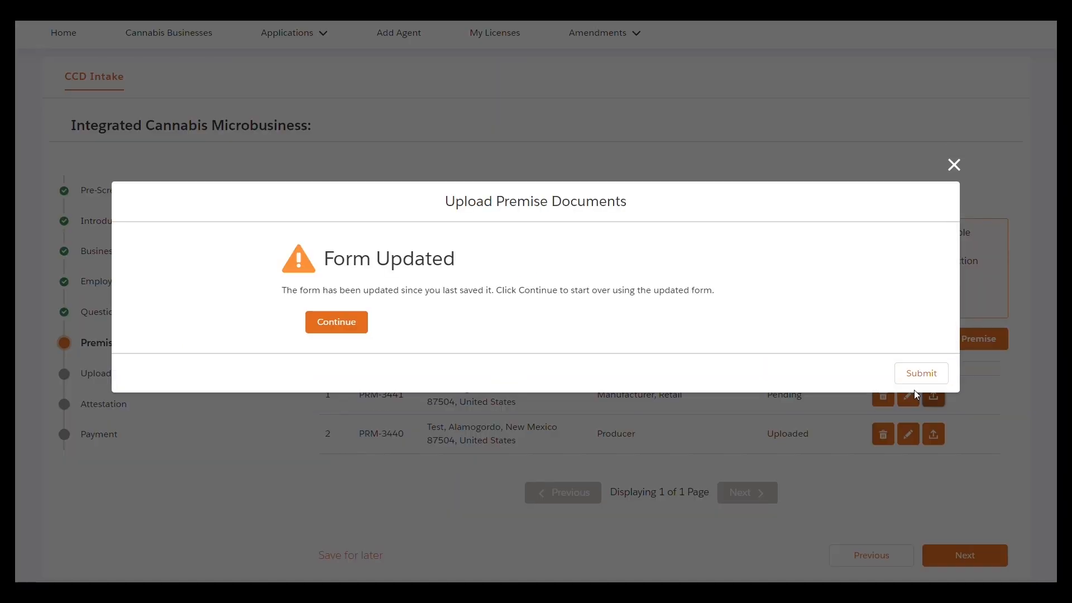
click(354, 319)
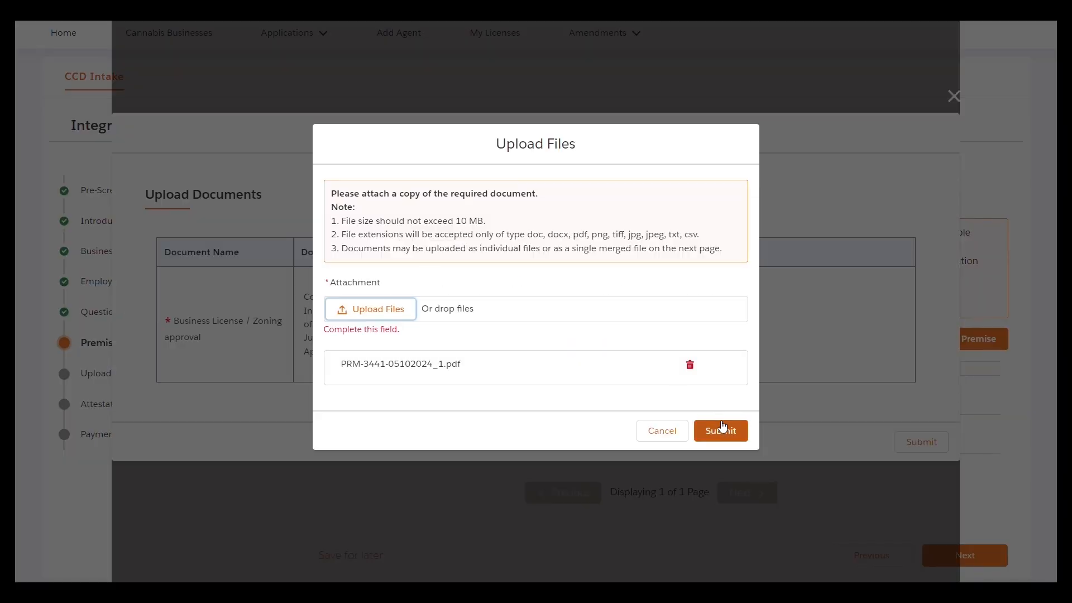
click(734, 426)
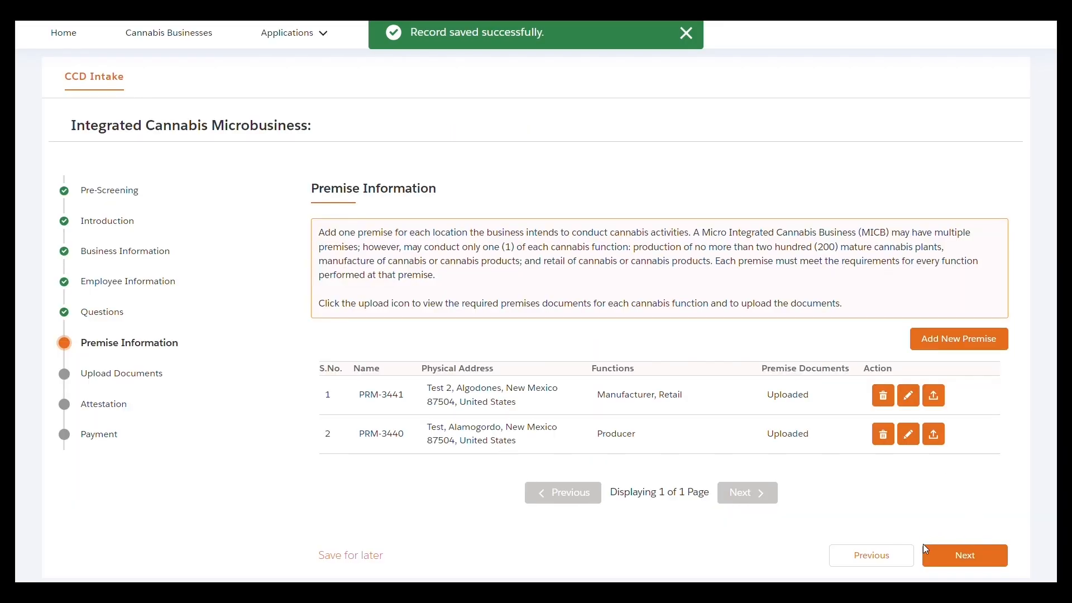
click(964, 555)
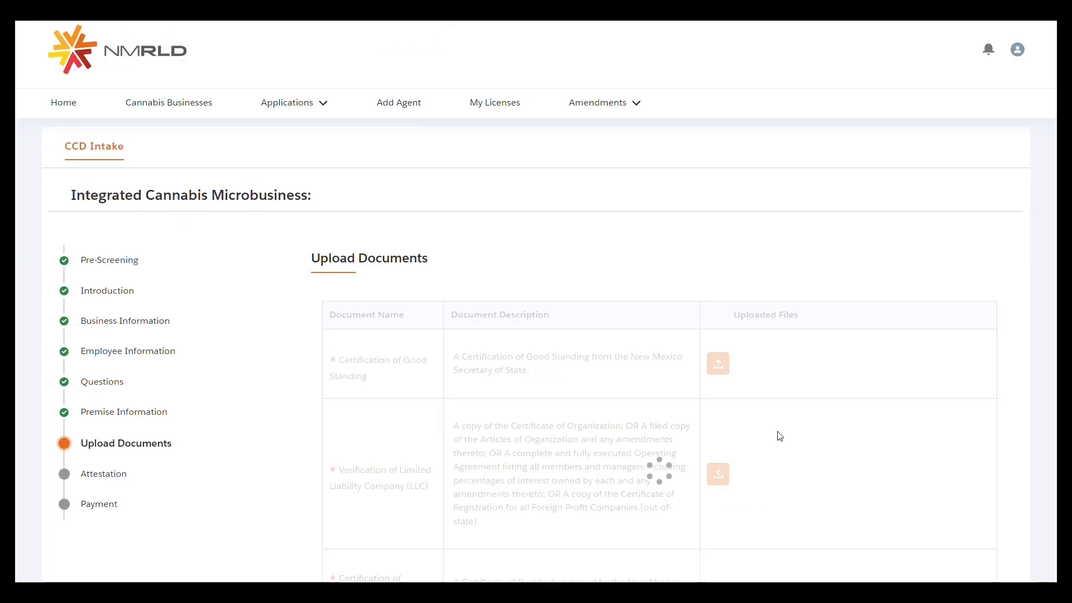
- Upload Test Doc PDF for Good Standing, add PDFs for LLC verification and Taxation and Revenue registration, and continue to Attestation
scroll(778, 435, down, 3)
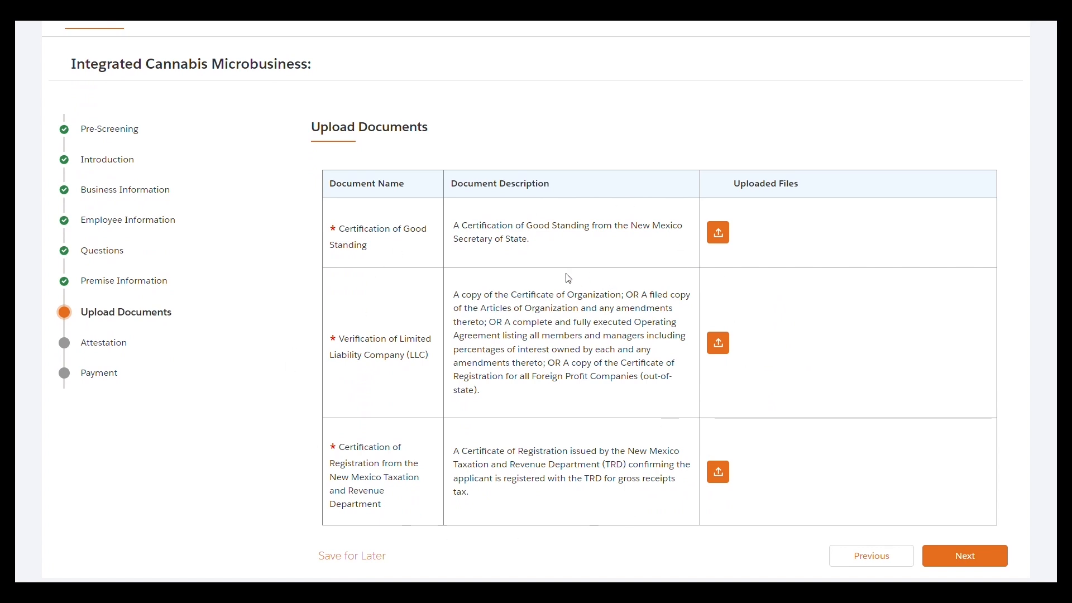
click(718, 233)
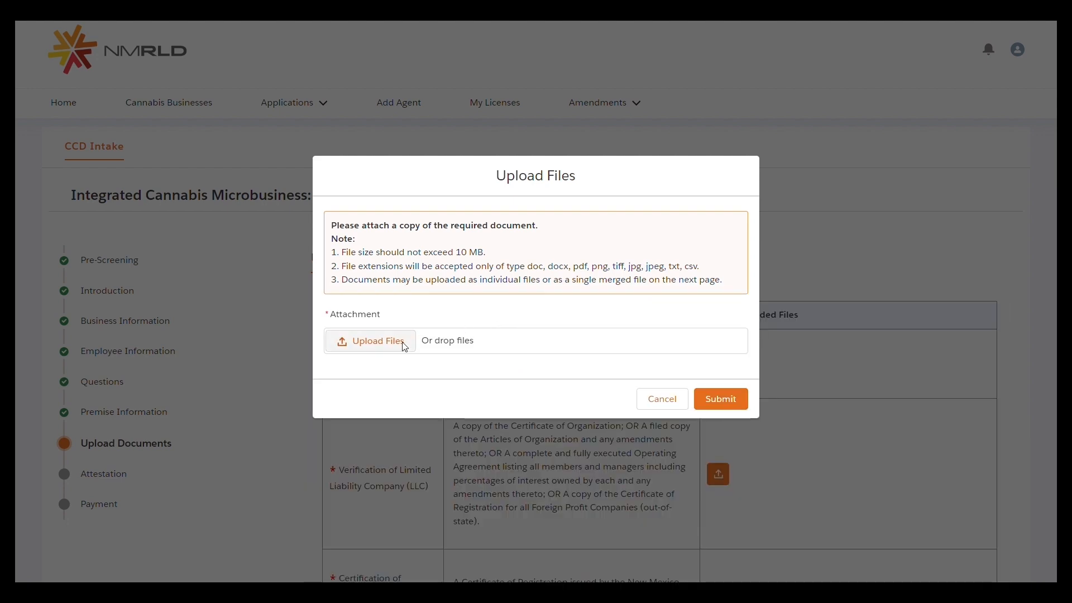
click(401, 341)
click(182, 84)
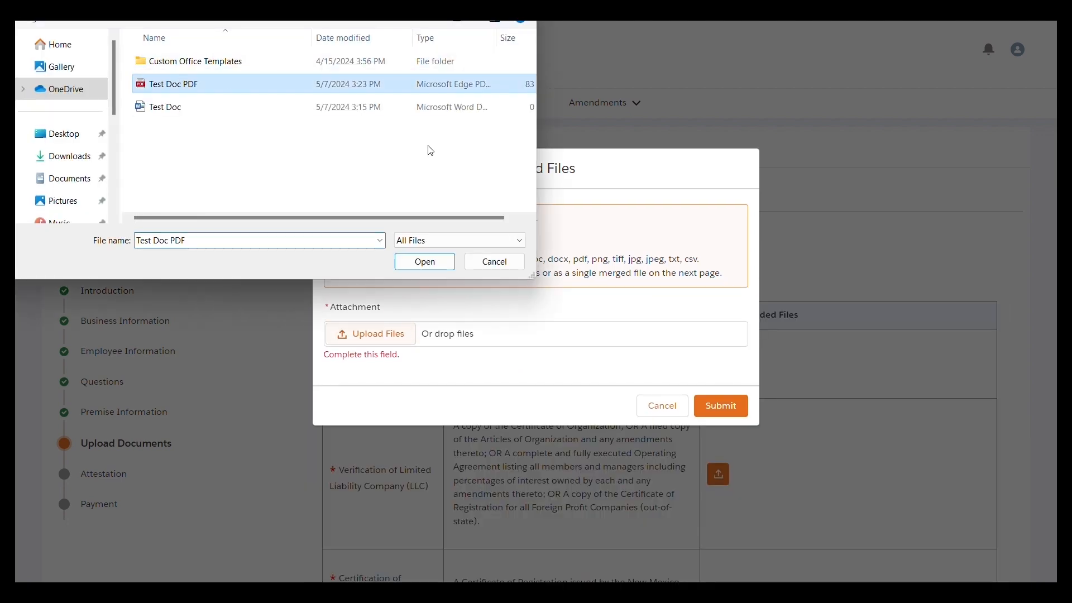
click(423, 262)
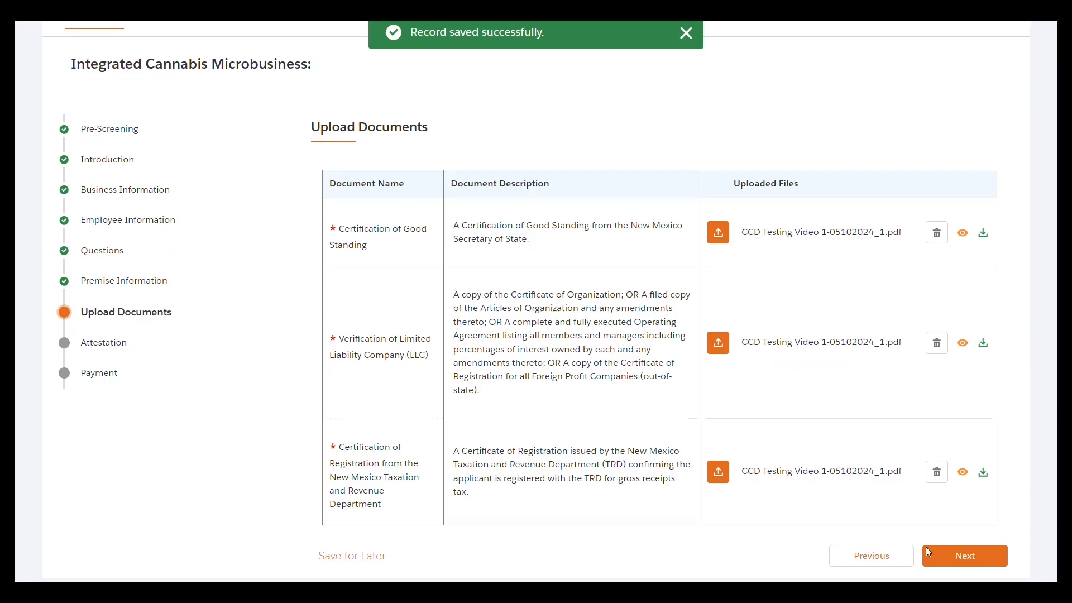
click(928, 548)
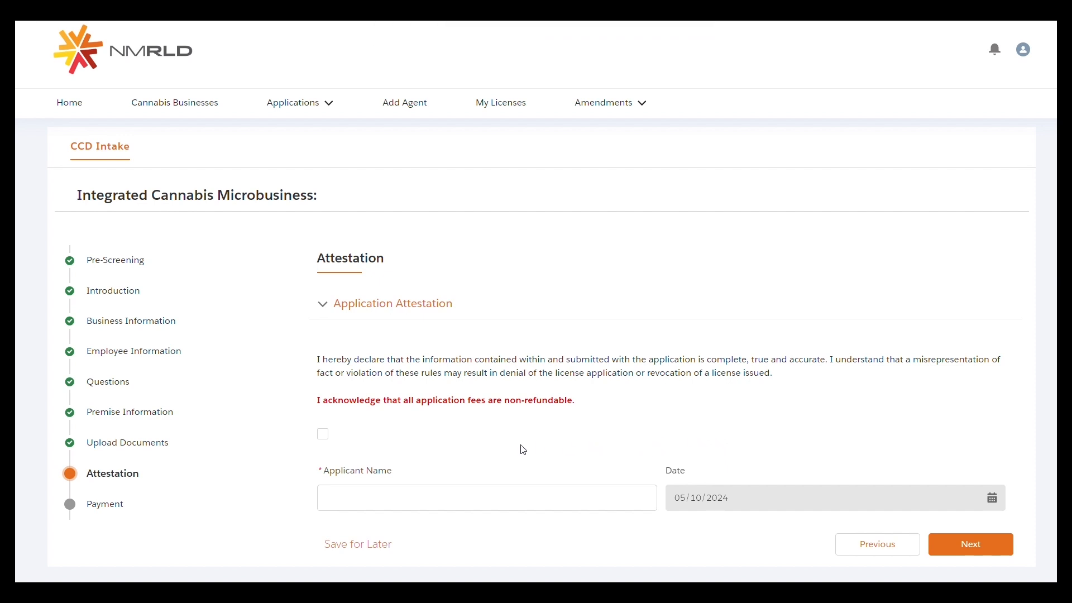
- Accept the application attestation, enter the applicant's name, and continue to Payment
click(324, 439)
click(390, 493)
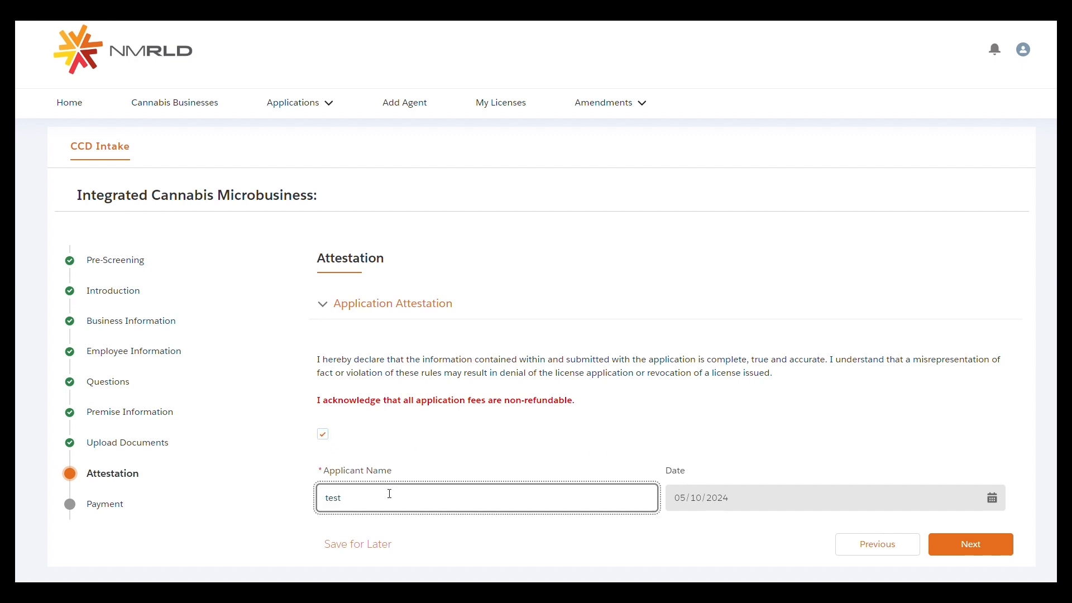
click(952, 546)
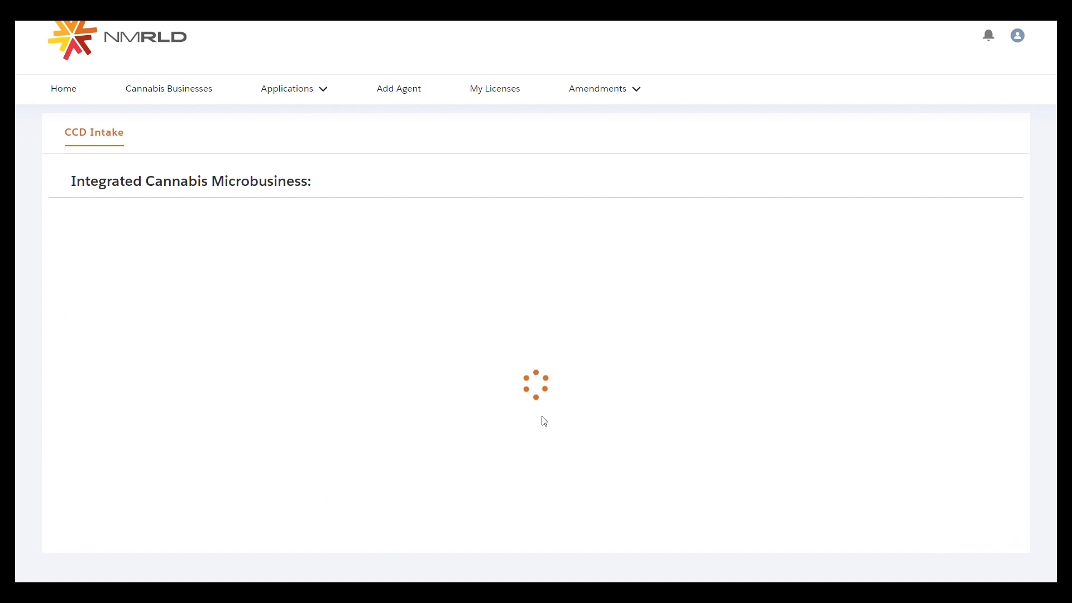
- Choose Cashiers Check as the mode of payment and go to the Check Information section
scroll(462, 411, down, 2)
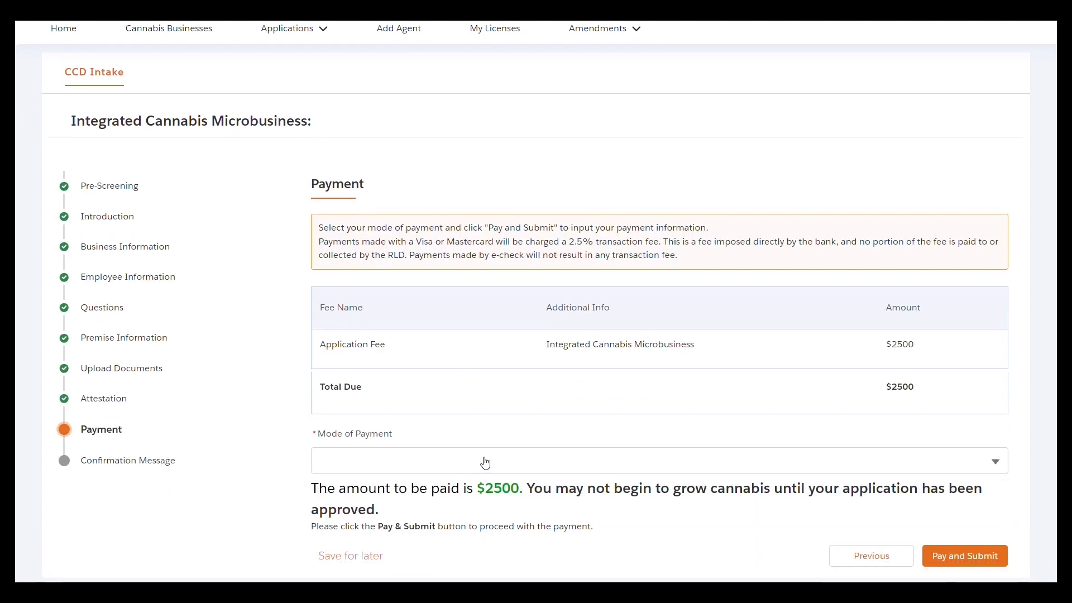
click(486, 462)
click(397, 565)
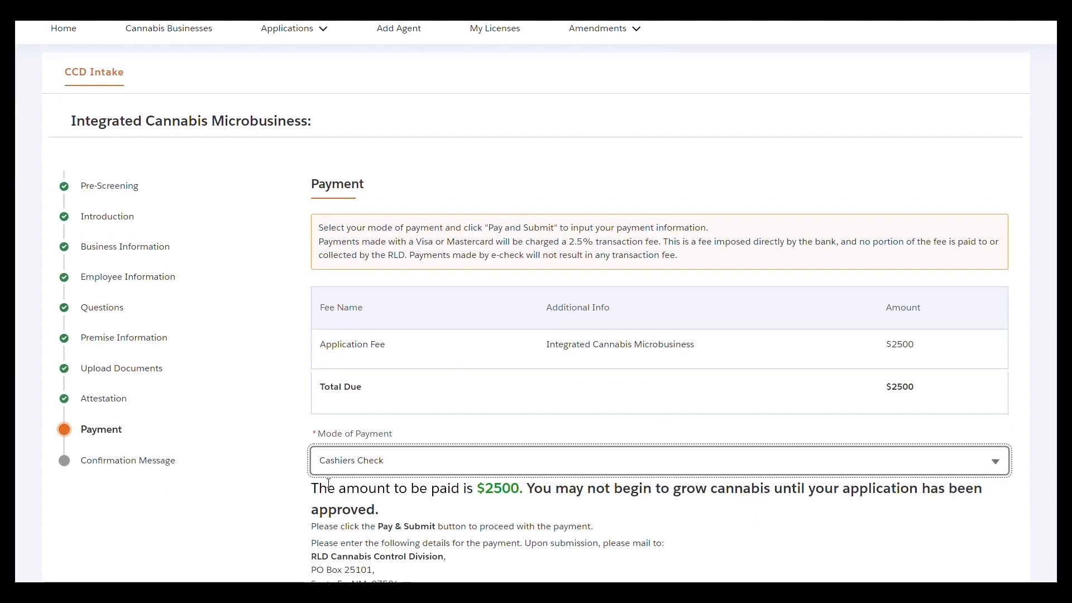
scroll(309, 465, down, 3)
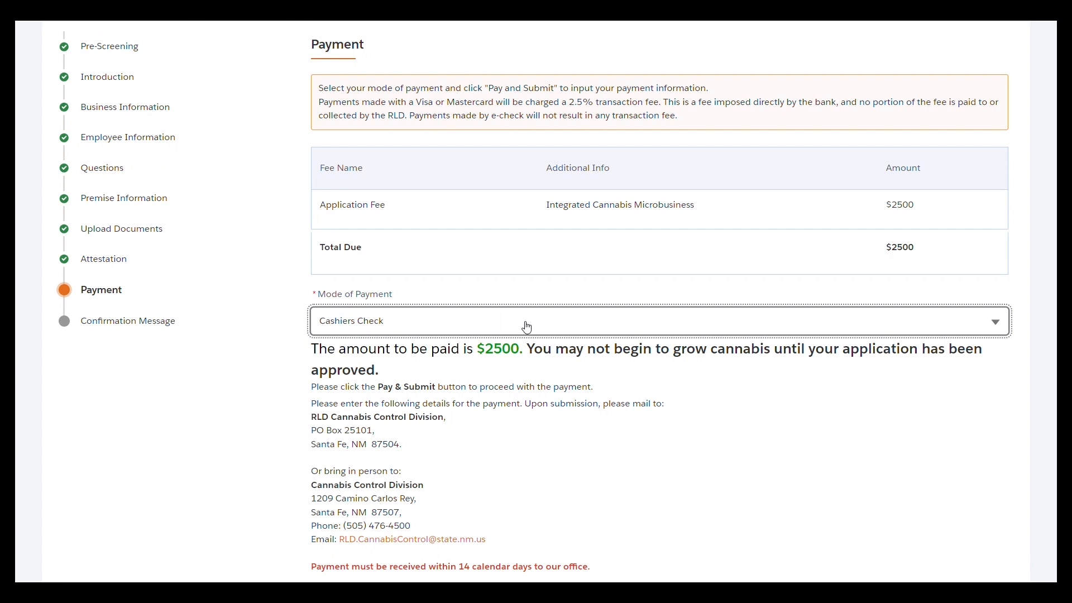
scroll(625, 426, down, 2)
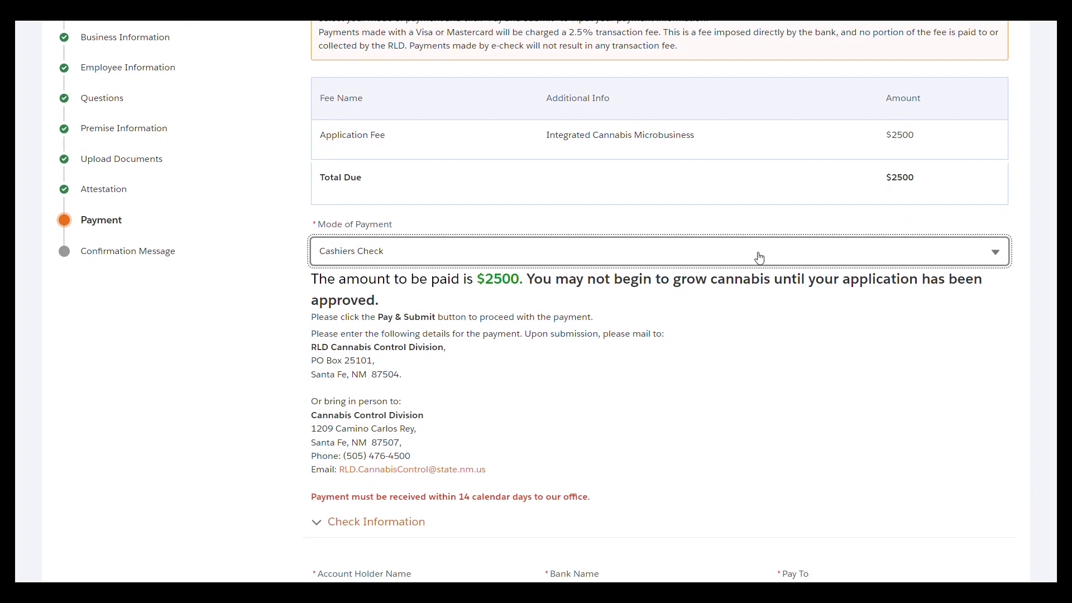